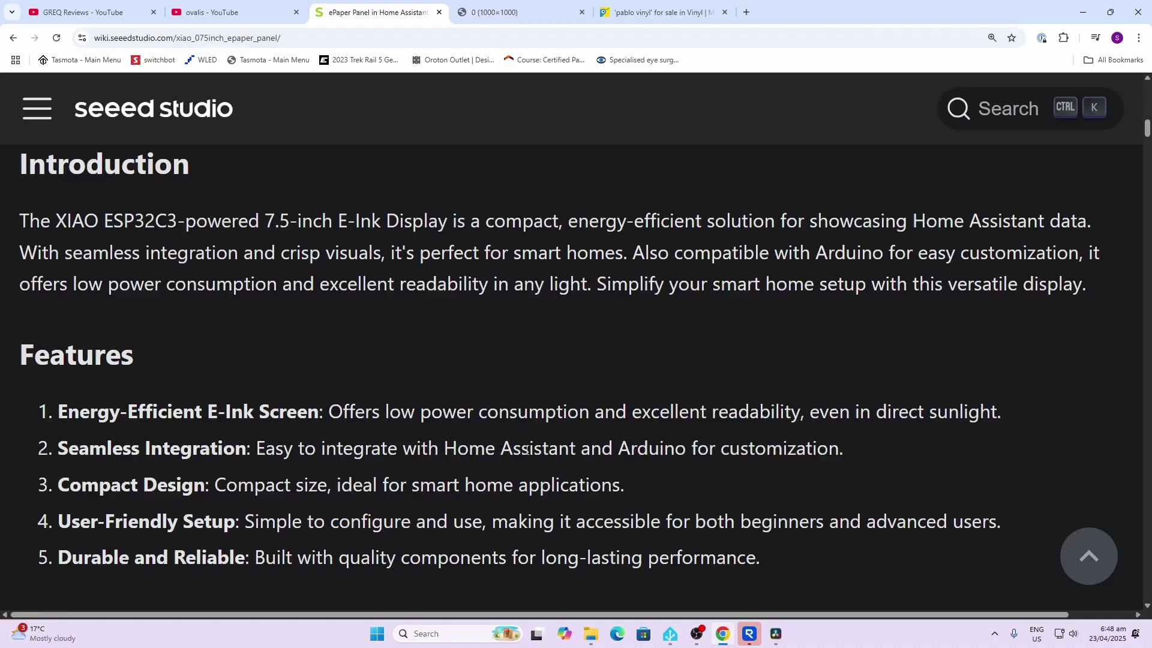
- Copy the example font, SPI and display YAML from the Seeed Studio Wiki, then switch to Home Assistant
{"action": "scroll", "coordinate": [286, 287], "scroll_direction": "down", "scroll_amount": 10}
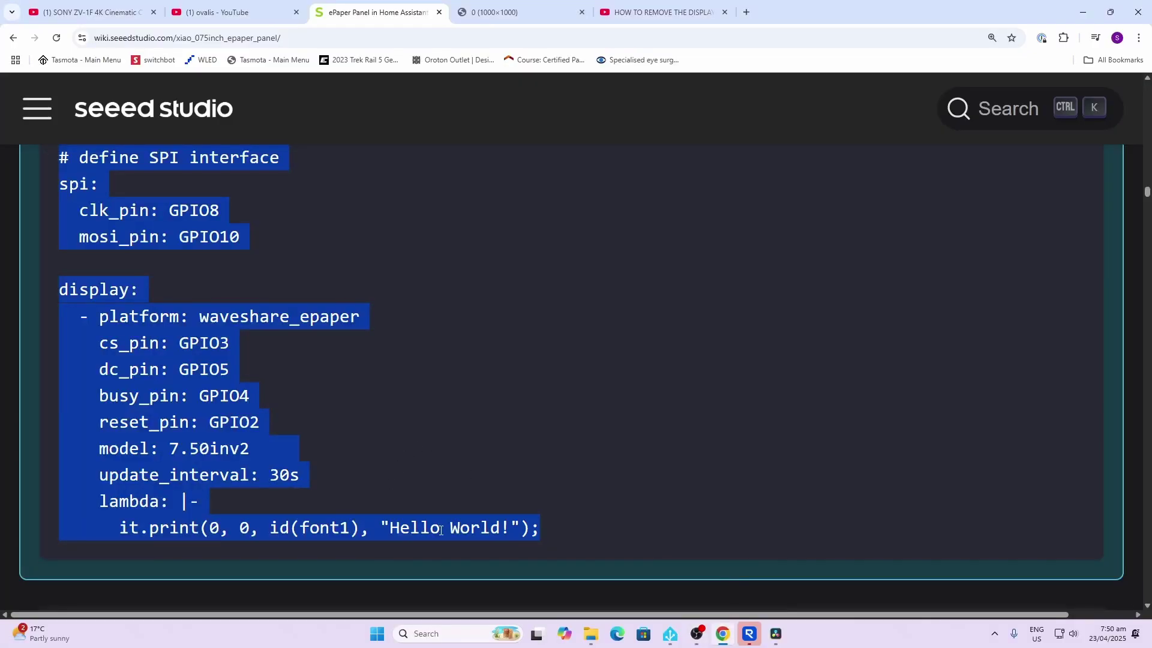
{"action": "right_click", "coordinate": [192, 422]}
{"action": "left_click", "coordinate": [210, 436]}
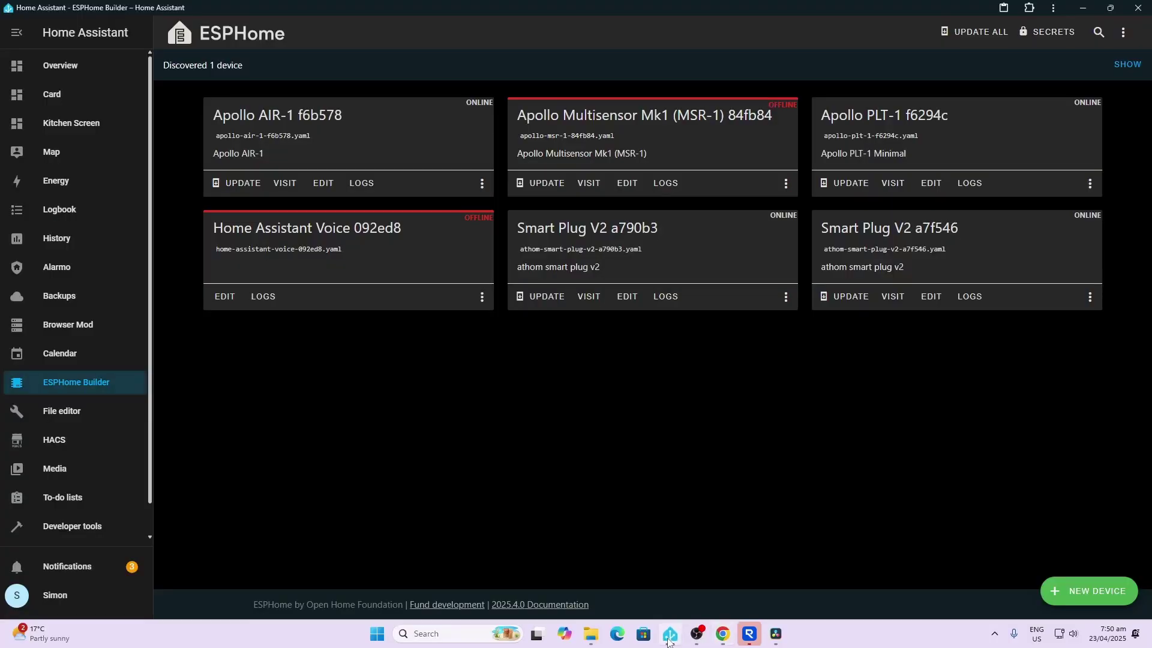
{"action": "left_click", "coordinate": [670, 636]}
- Create a new ESP32-C3 device named 'HA Demo' in ESPHome Builder, skipping installation
{"action": "left_click", "coordinate": [1077, 591]}
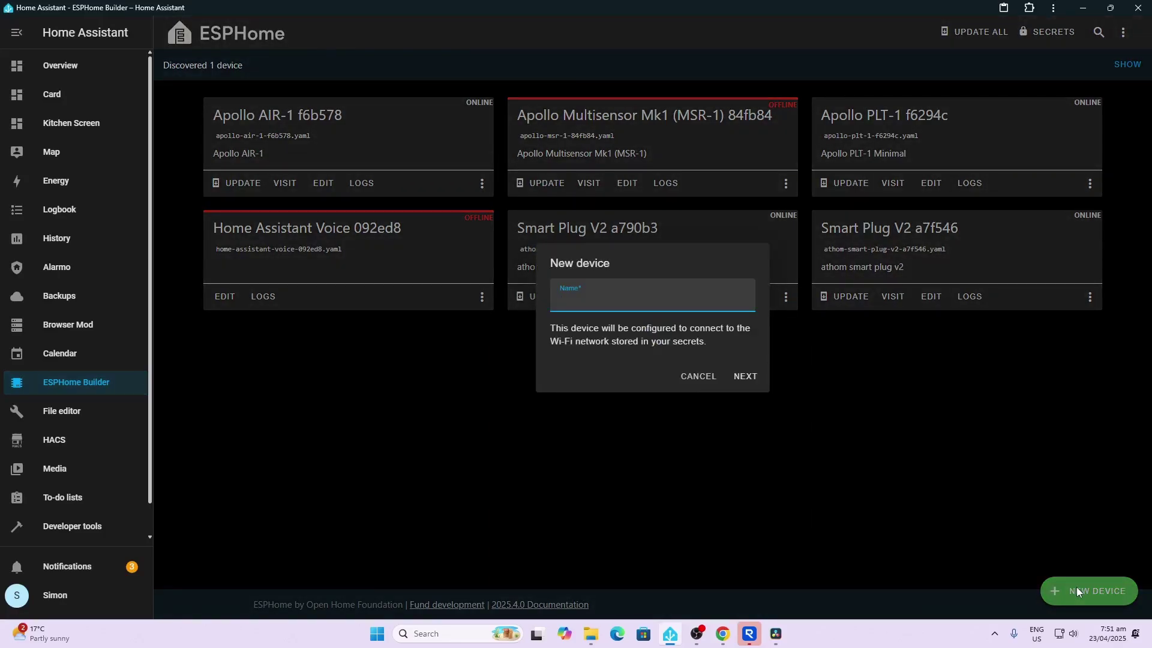
{"action": "type", "text": "HA Demo"}
{"action": "left_click", "coordinate": [741, 373]}
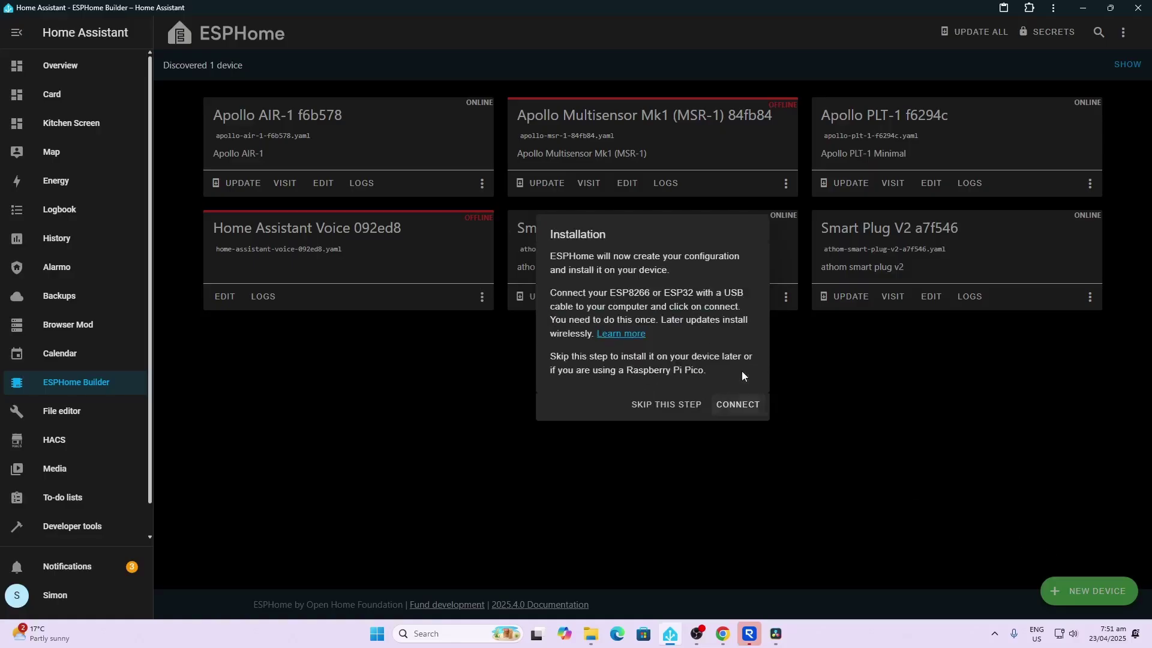
{"action": "left_click", "coordinate": [680, 406]}
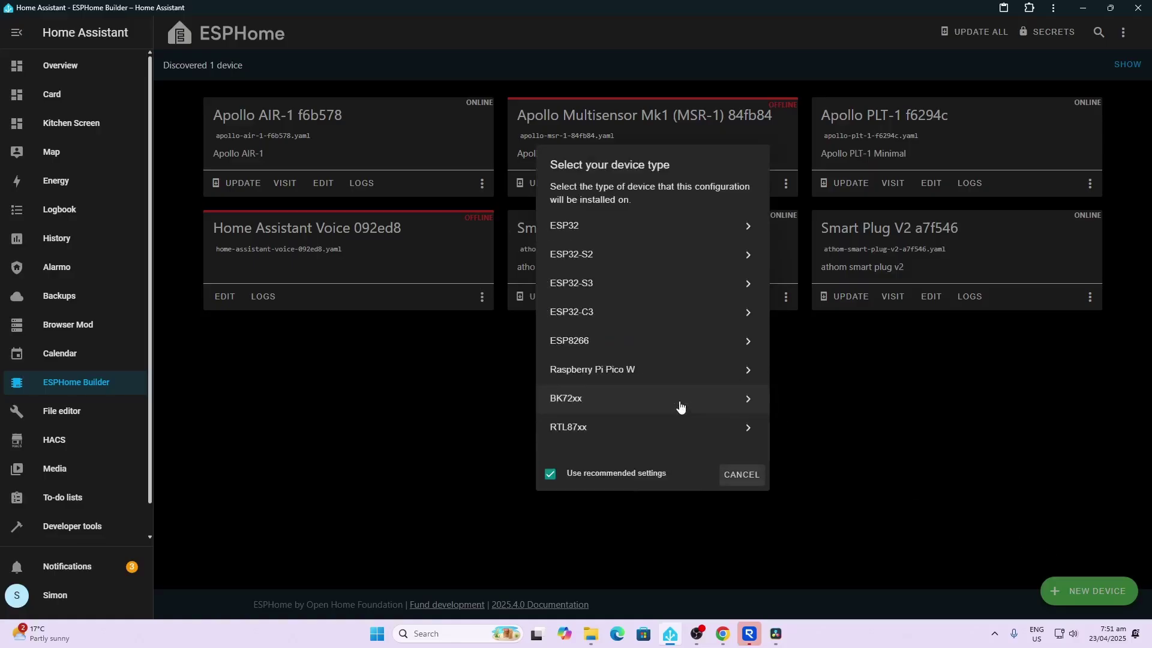
{"action": "left_click", "coordinate": [614, 316]}
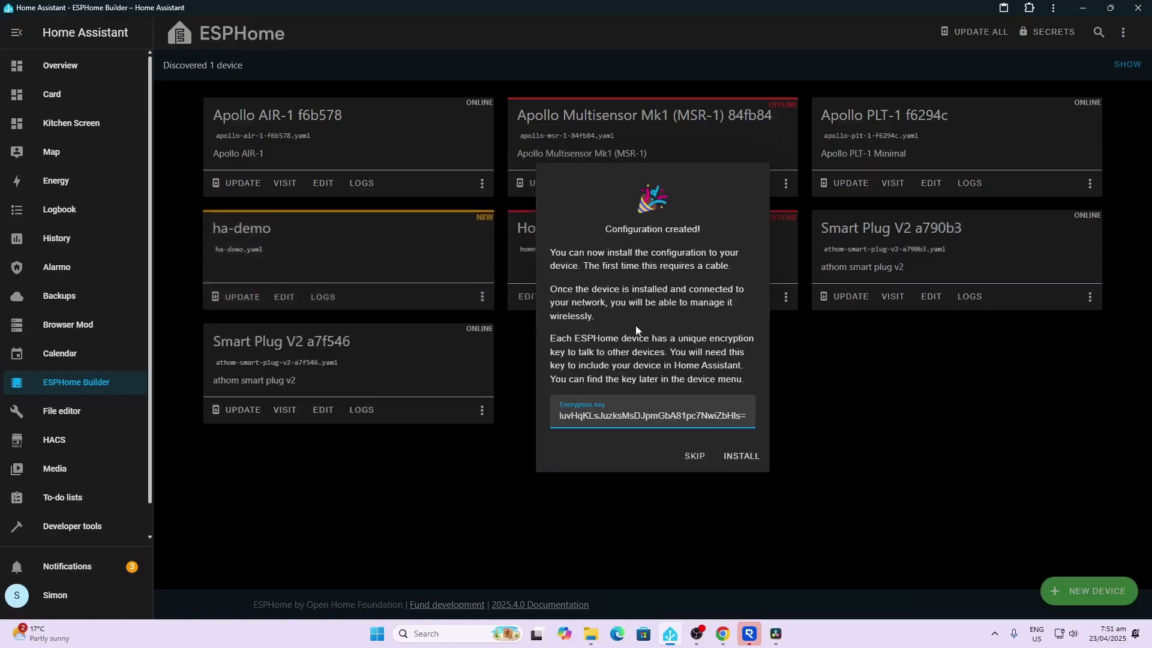
{"action": "left_click", "coordinate": [693, 459]}
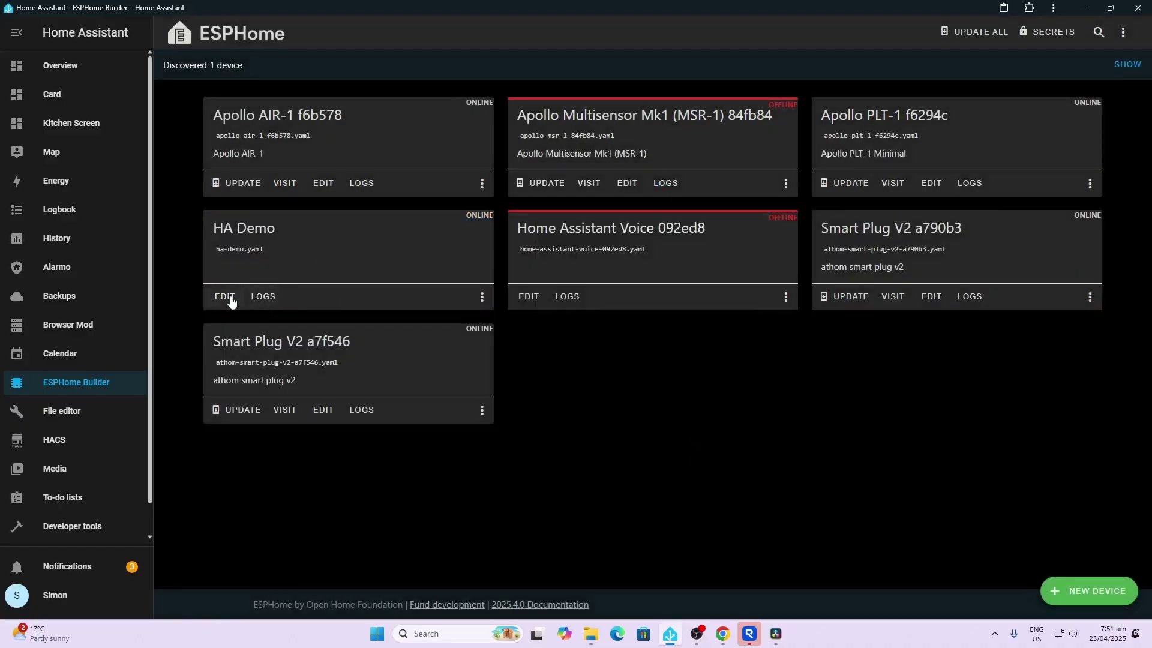
- Append the copied font, SPI and display YAML to the end of ha-demo.yaml and save it
{"action": "left_click", "coordinate": [225, 297]}
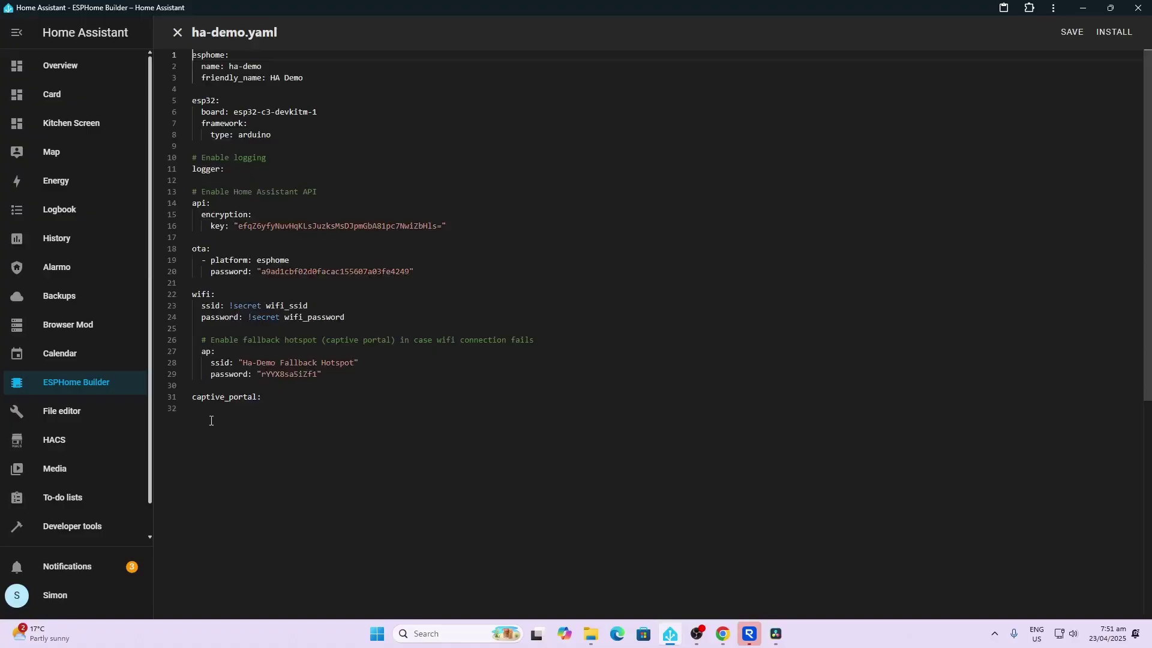
{"action": "left_click", "coordinate": [211, 421]}
{"action": "key", "text": "Return"}
{"action": "key", "text": "ctrl+v"}
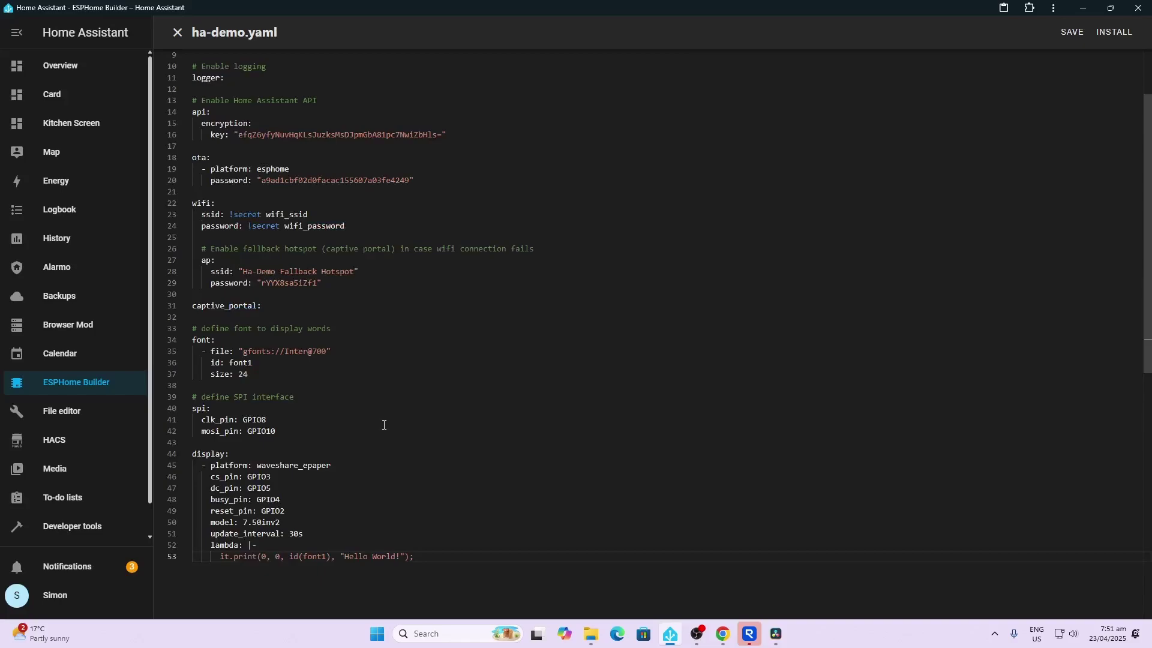
{"action": "left_click", "coordinate": [1074, 34]}
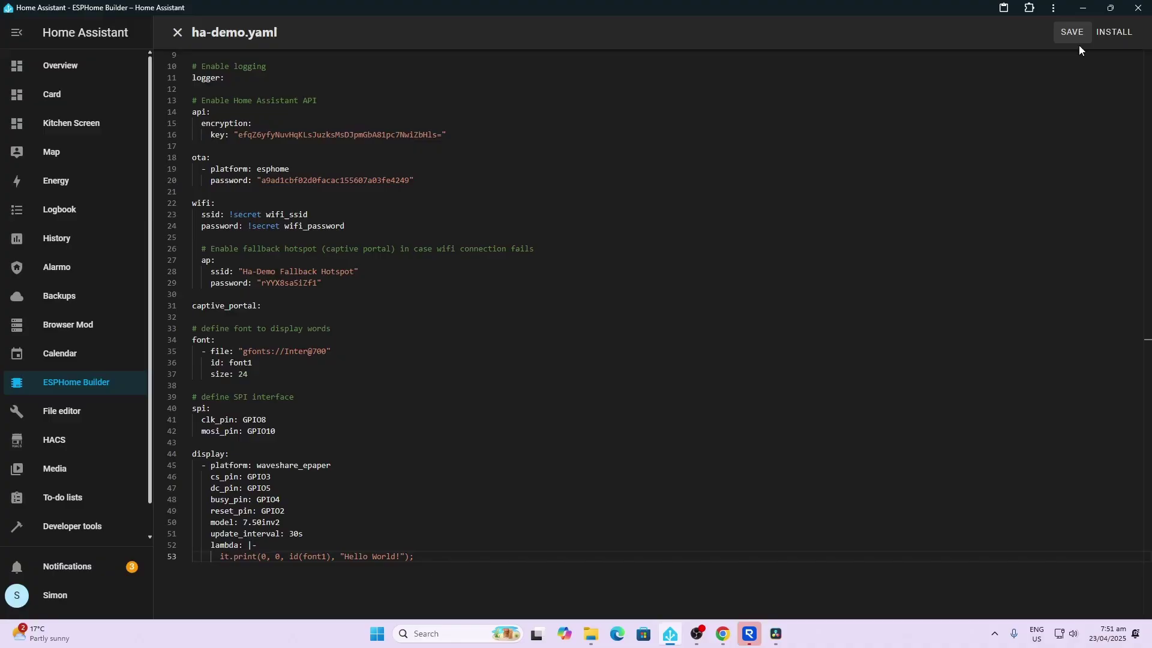
- Install the configuration on the board through the USB JTAG/serial debug unit port
{"action": "left_click", "coordinate": [1123, 40]}
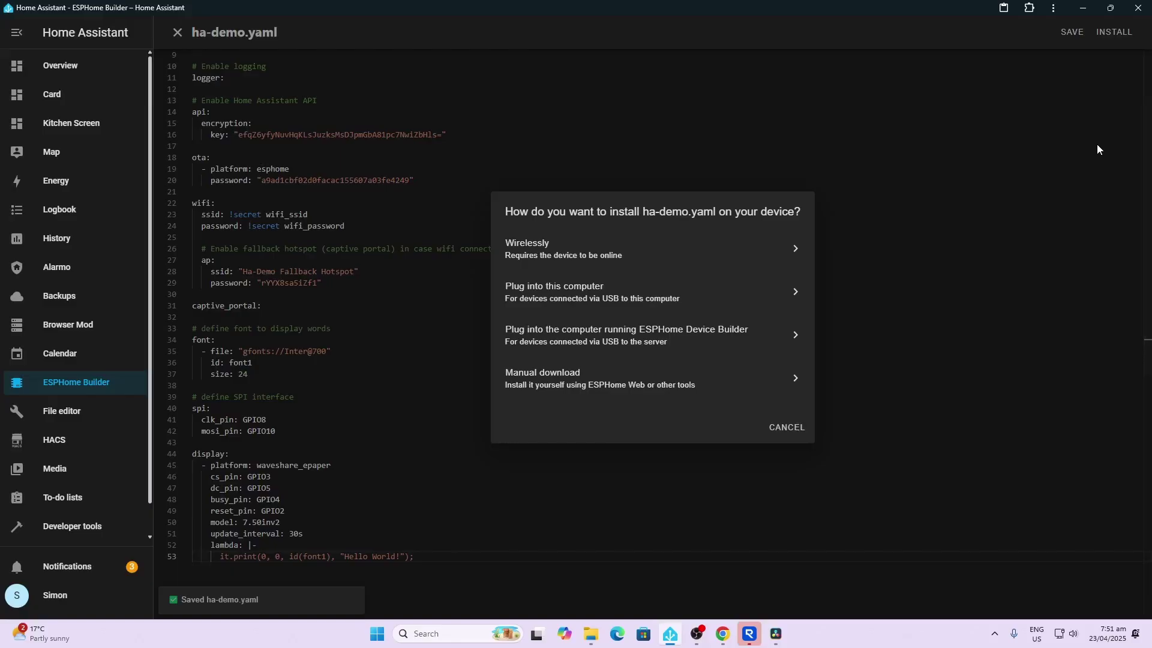
{"action": "left_click", "coordinate": [583, 343]}
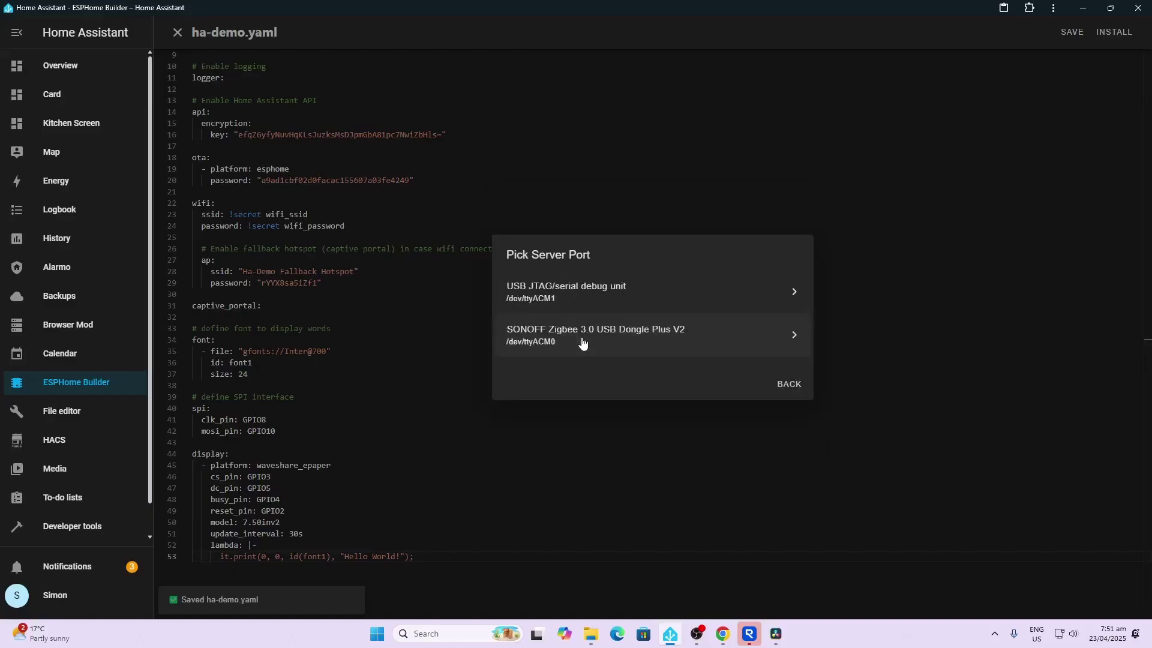
{"action": "left_click", "coordinate": [562, 296]}
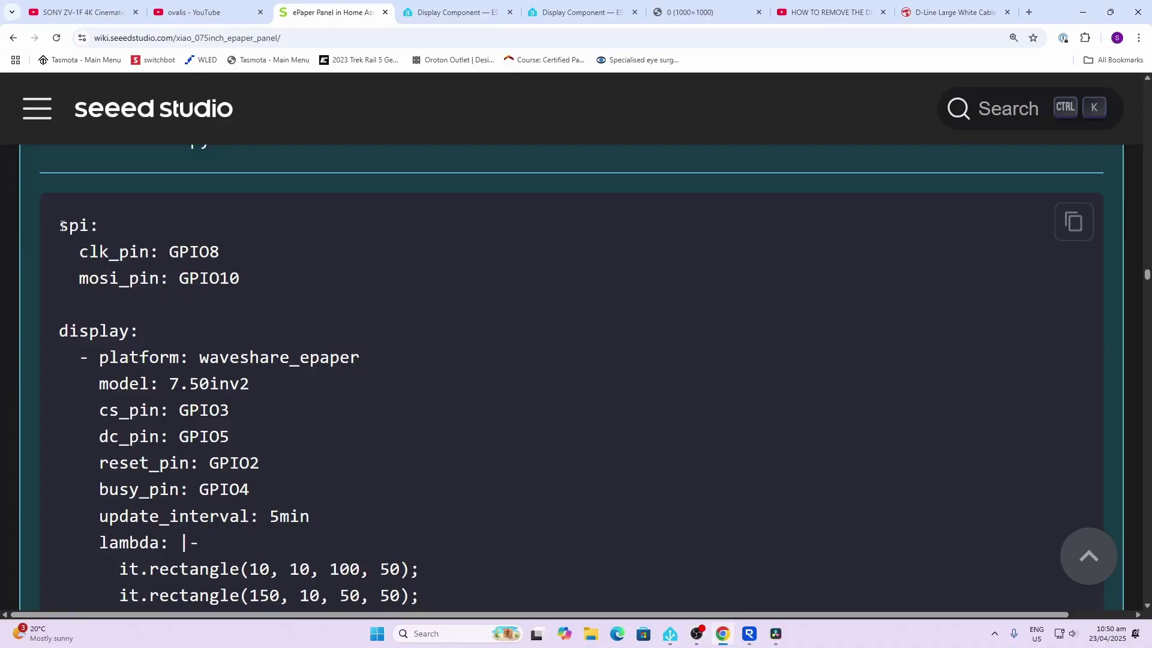
- Copy the rectangle and circle drawing example code from the Seeed Studio Wiki
{"action": "left_click_drag", "start_coordinate": [62, 226], "coordinate": [484, 506]}
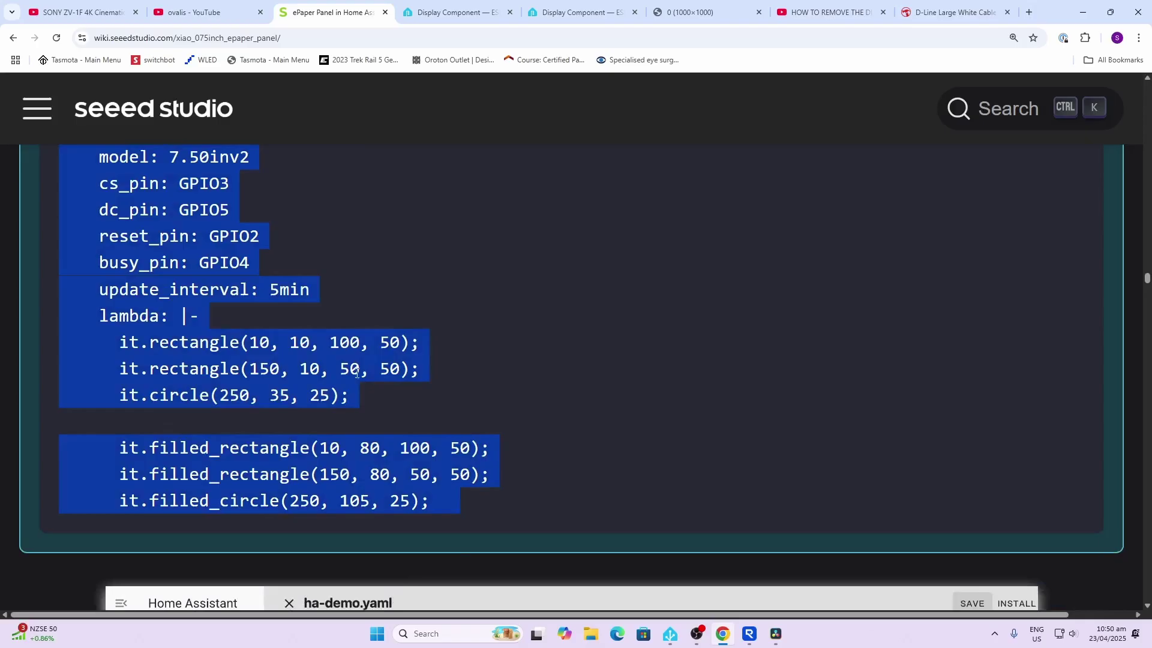
{"action": "right_click", "coordinate": [343, 350]}
{"action": "left_click", "coordinate": [380, 369]}
- Replace the Hello World display block in ha-demo.yaml with the shapes example and save
{"action": "mouse_move", "coordinate": [672, 634]}
{"action": "left_click", "coordinate": [699, 537]}
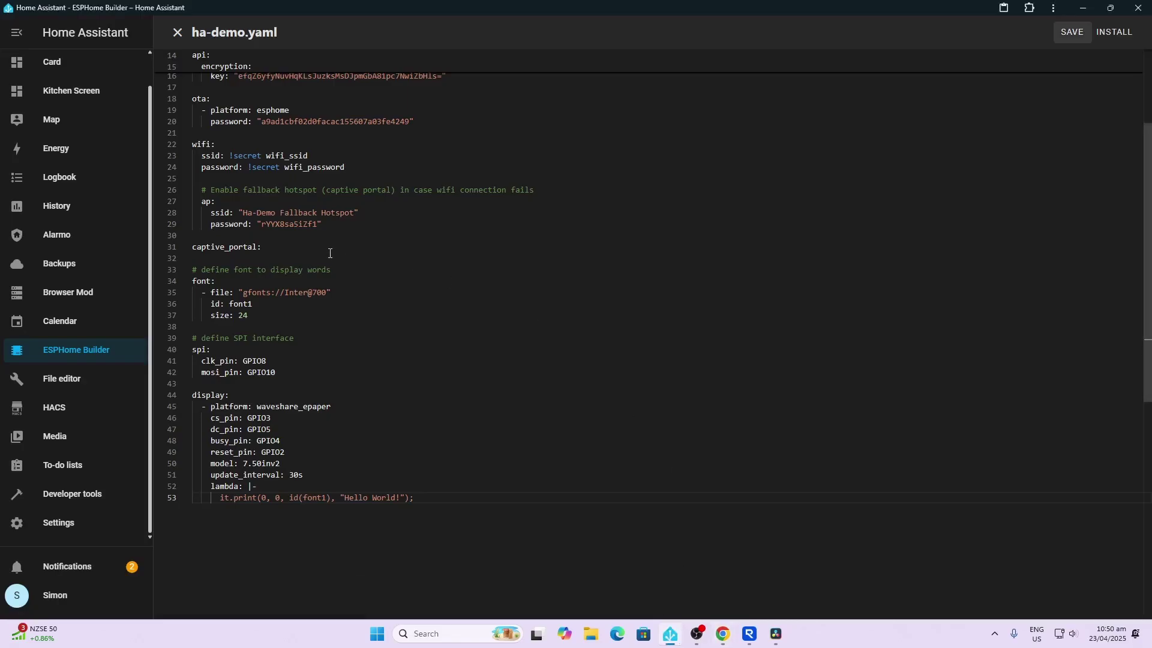
{"action": "scroll", "coordinate": [480, 360], "scroll_direction": "up", "scroll_amount": 1}
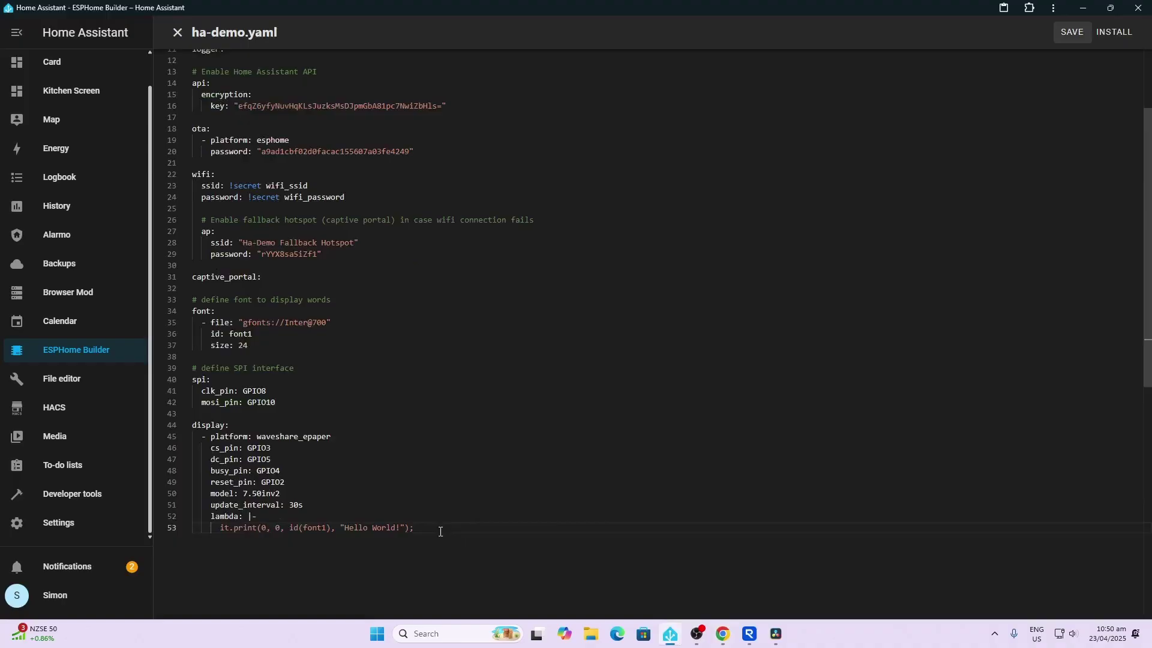
{"action": "left_click_drag", "start_coordinate": [440, 530], "coordinate": [189, 304]}
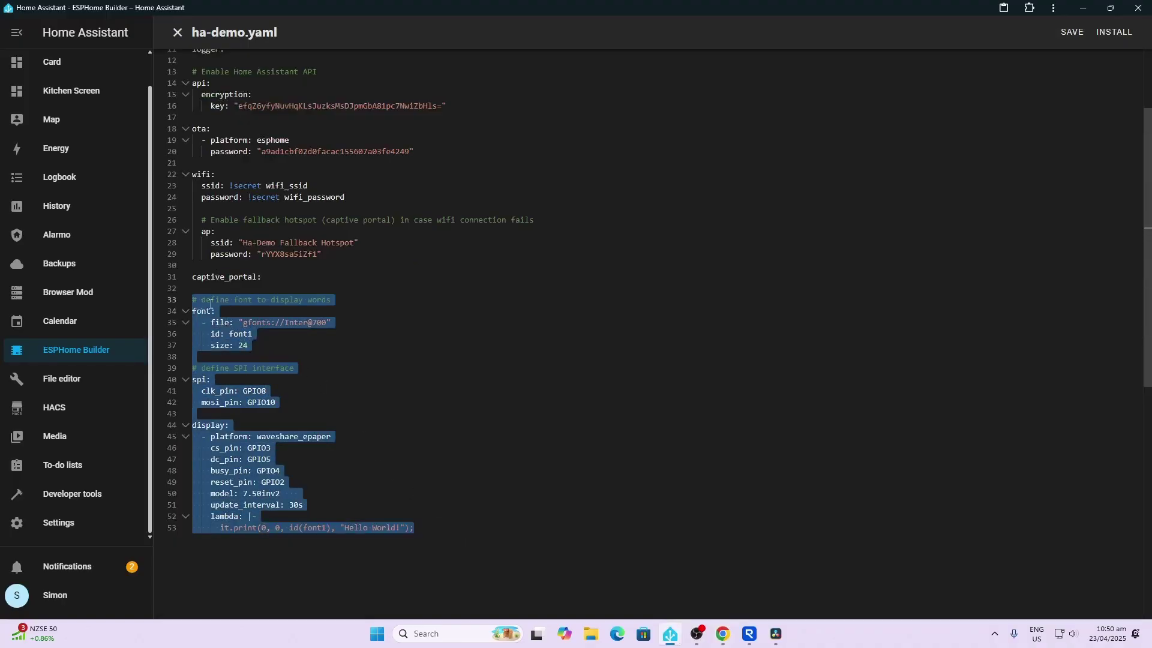
{"action": "right_click", "coordinate": [237, 301]}
{"action": "left_click", "coordinate": [272, 403]}
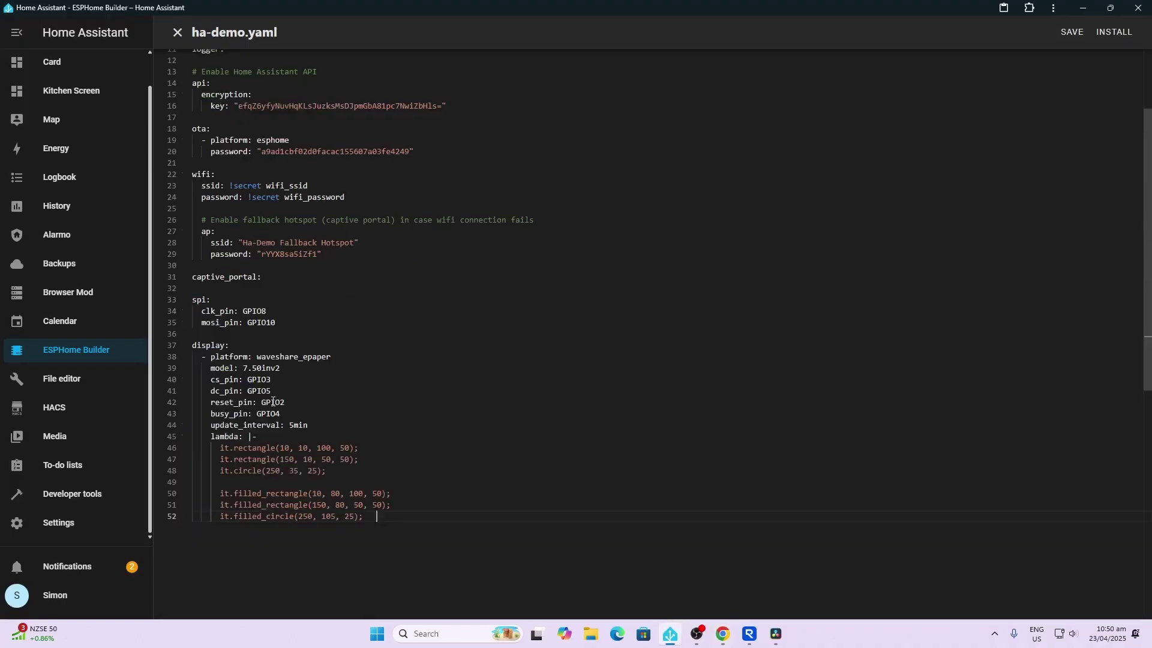
{"action": "left_click", "coordinate": [1071, 31]}
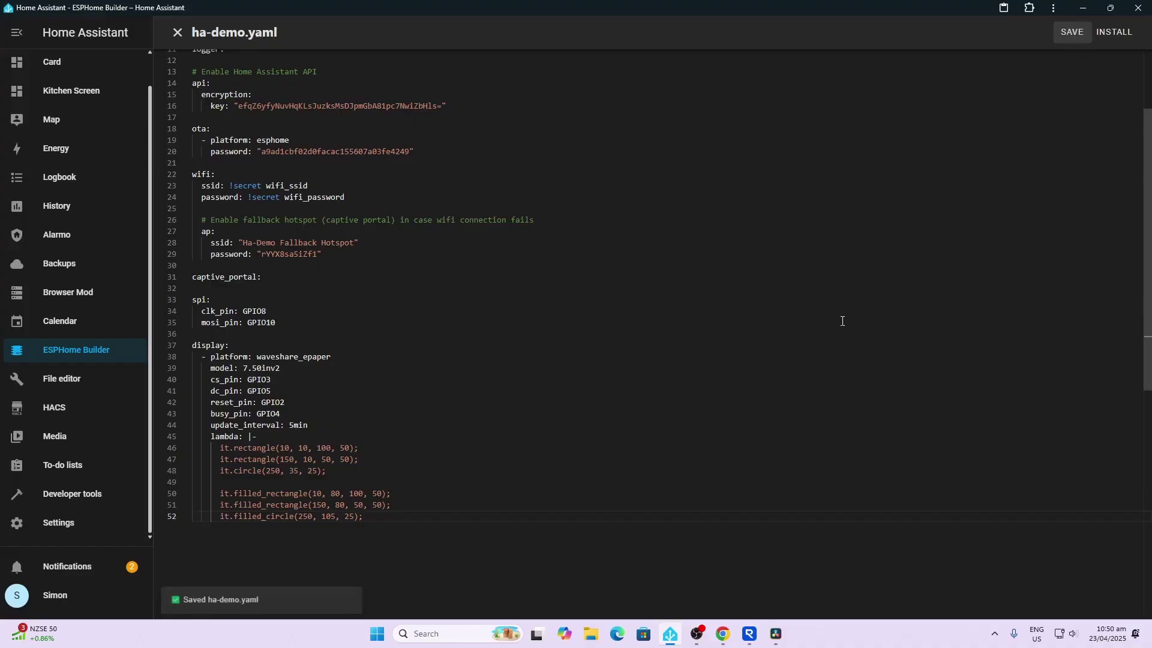
- Flash the updated configuration to the board via the USB JTAG/serial debug unit
{"action": "left_click", "coordinate": [1116, 35]}
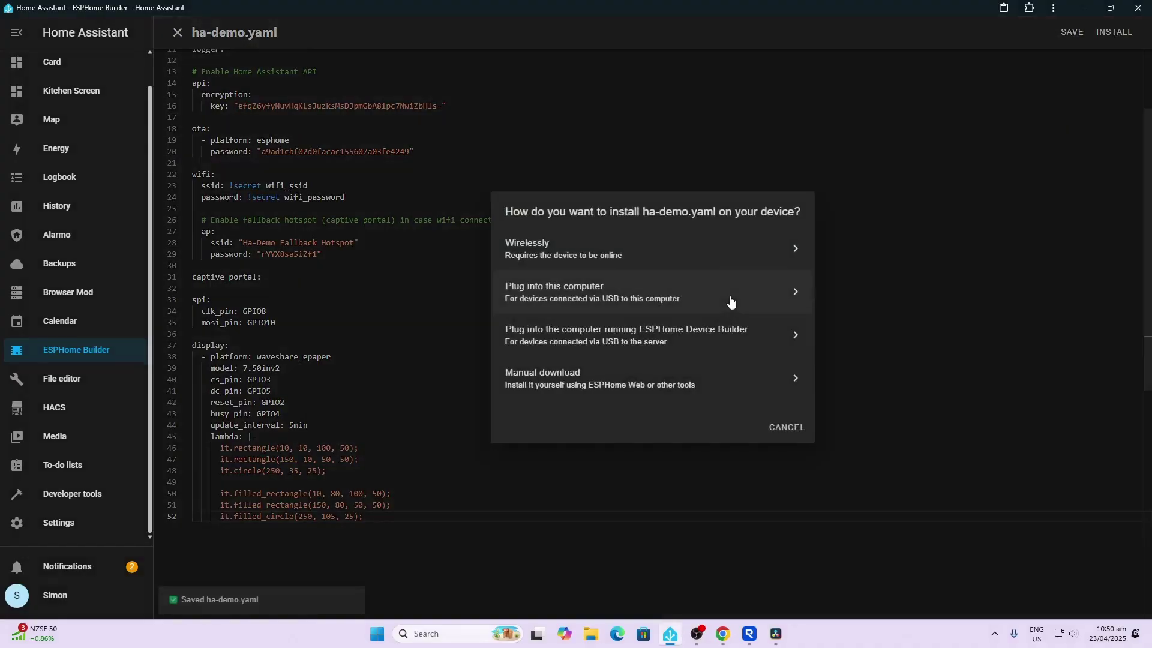
{"action": "left_click", "coordinate": [606, 349]}
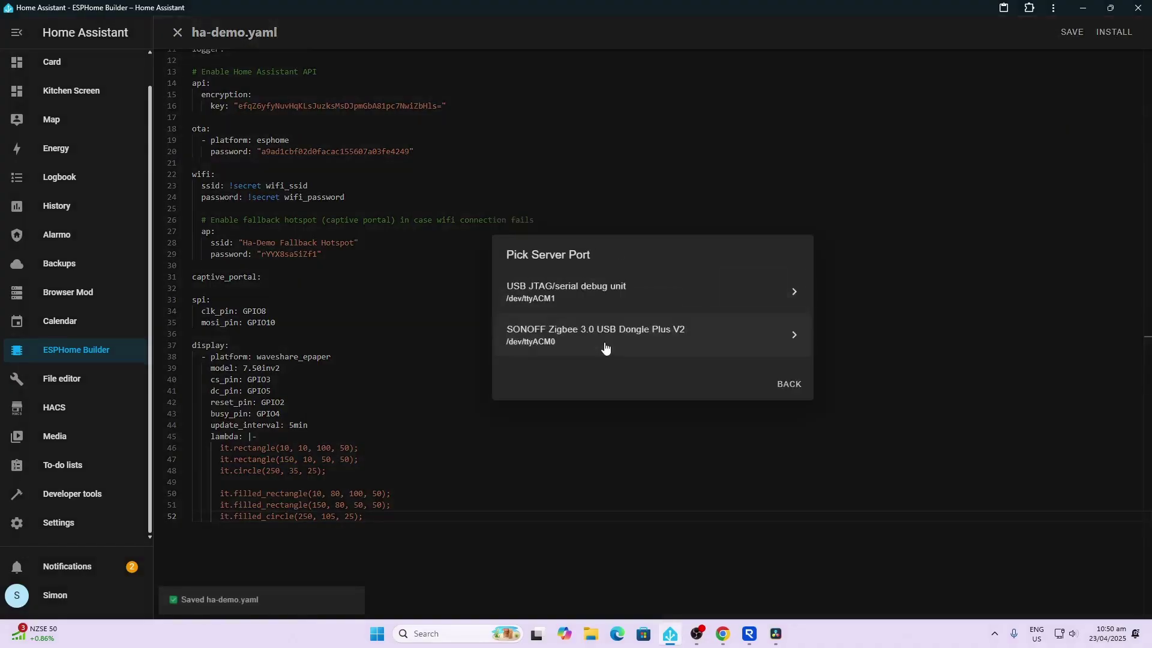
{"action": "left_click", "coordinate": [592, 294]}
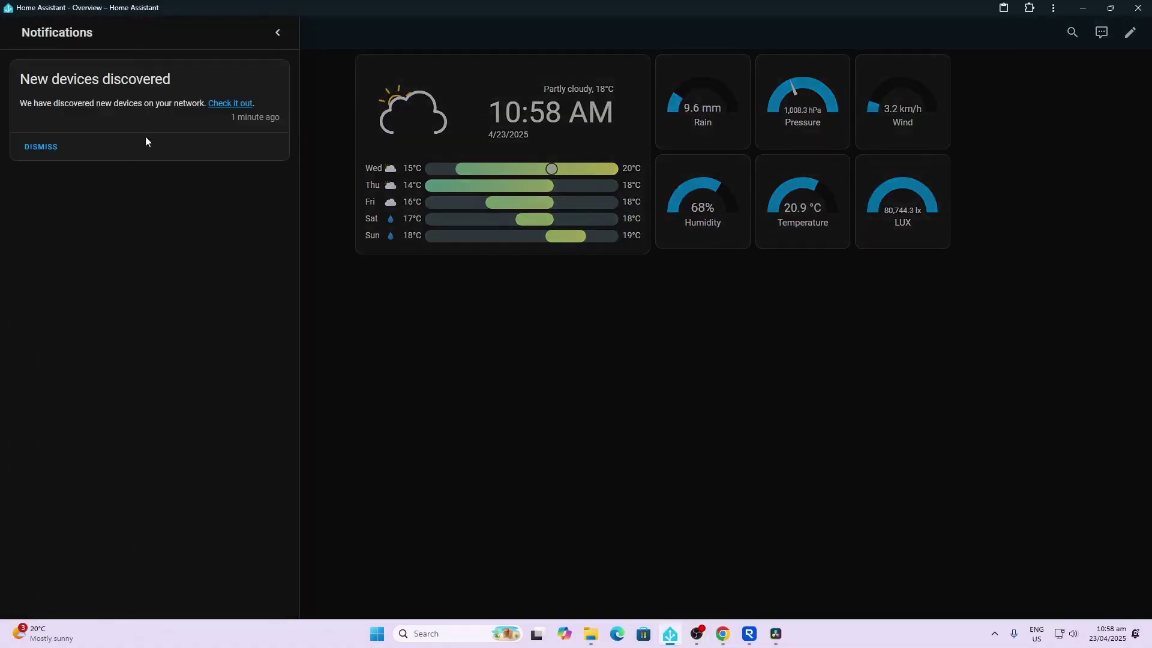
- Configure the discovered HA Demo device, enabling Home Assistant actions and log subscription
{"action": "left_click", "coordinate": [227, 104]}
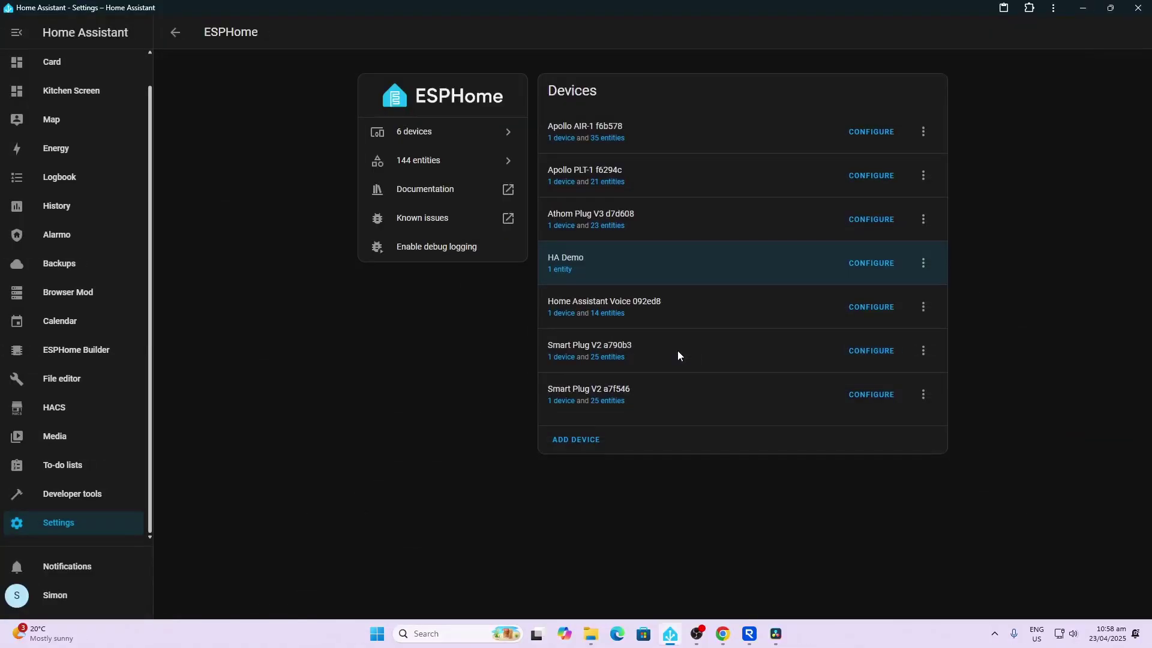
{"action": "left_click", "coordinate": [862, 264]}
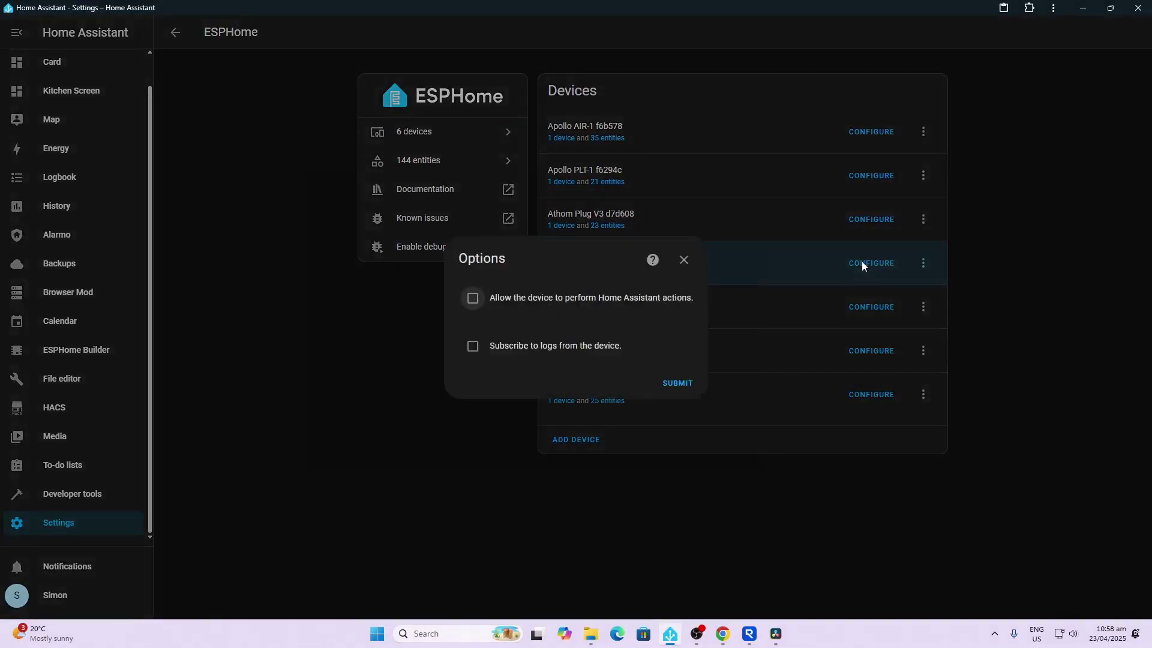
{"action": "left_click", "coordinate": [473, 298]}
{"action": "left_click", "coordinate": [473, 347]}
{"action": "left_click", "coordinate": [666, 385]}
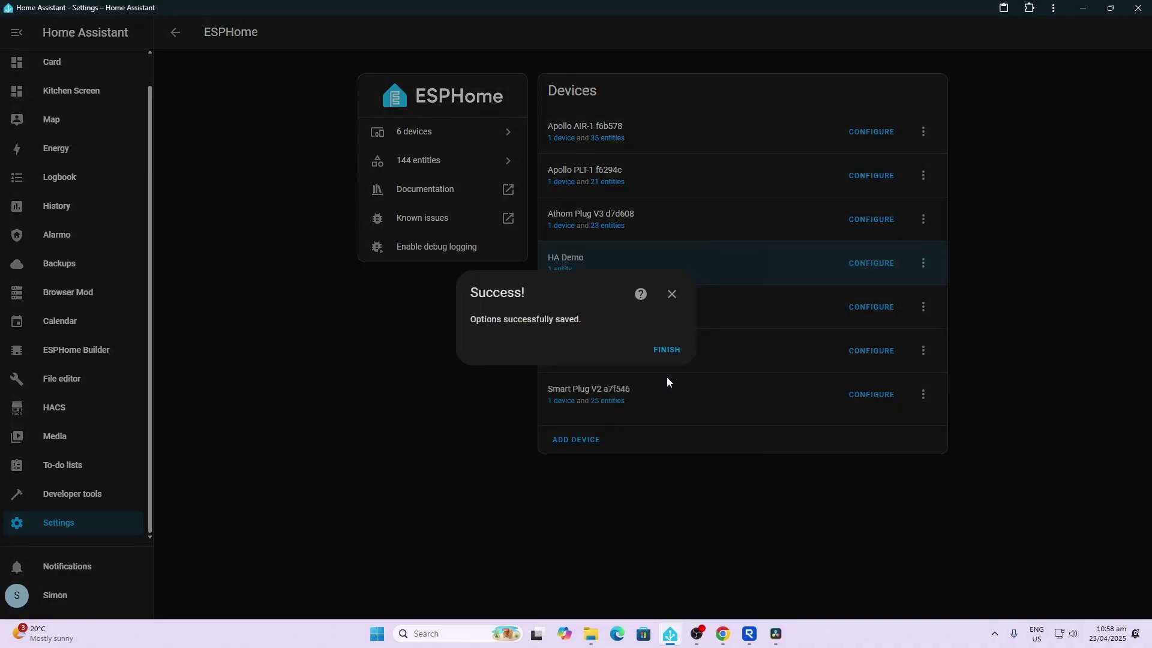
{"action": "left_click", "coordinate": [672, 350]}
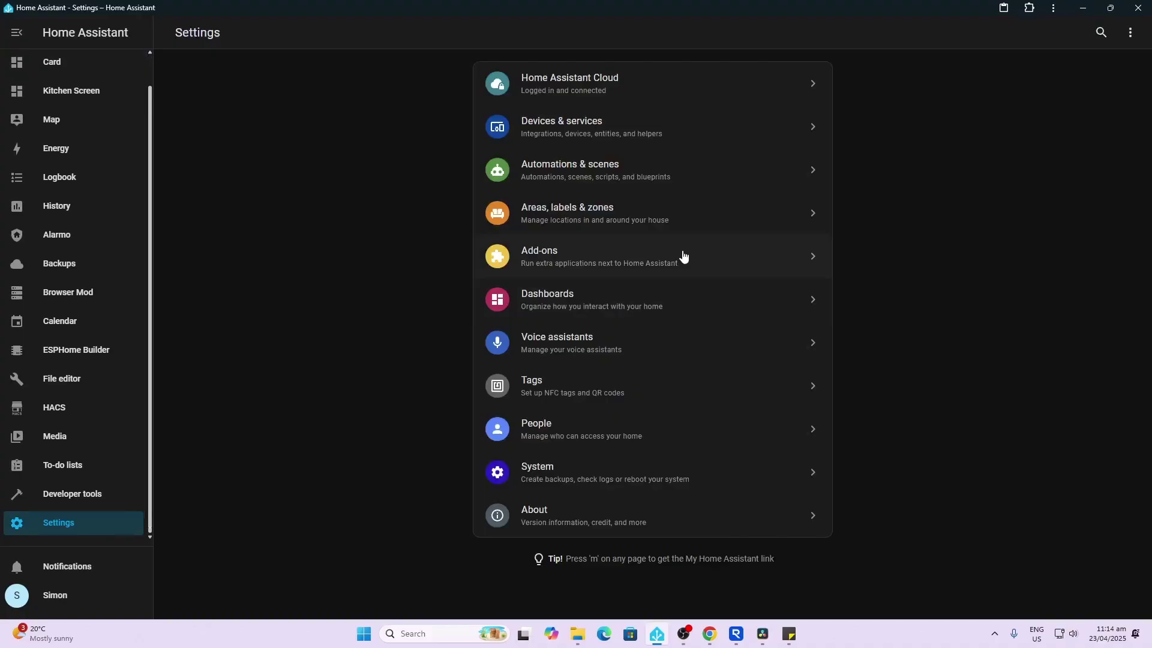
- Search the add-on store for 'pup' and open the Puppet add-on page
{"action": "left_click", "coordinate": [682, 254]}
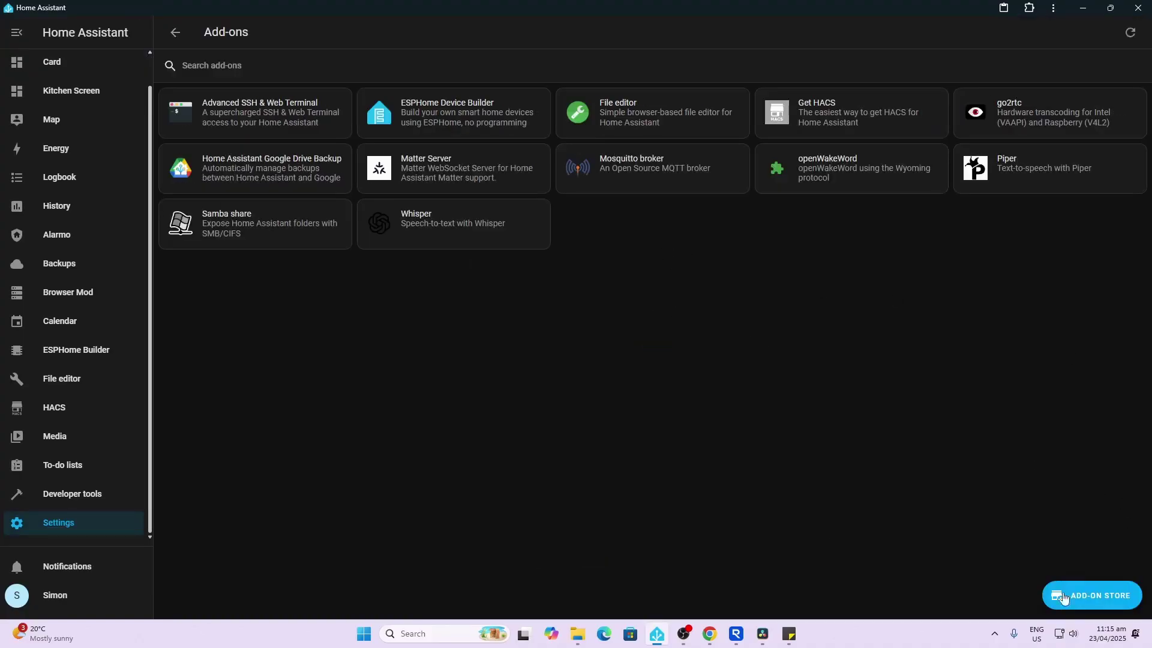
{"action": "left_click", "coordinate": [1092, 595]}
{"action": "left_click", "coordinate": [326, 72]}
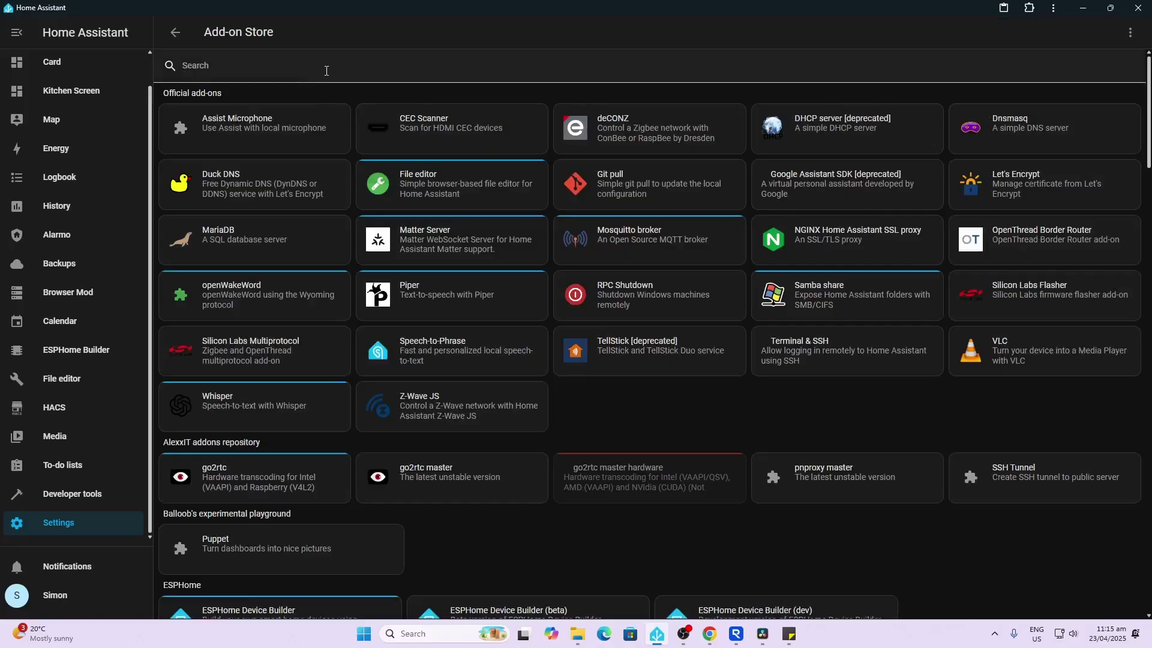
{"action": "type", "text": "pup"}
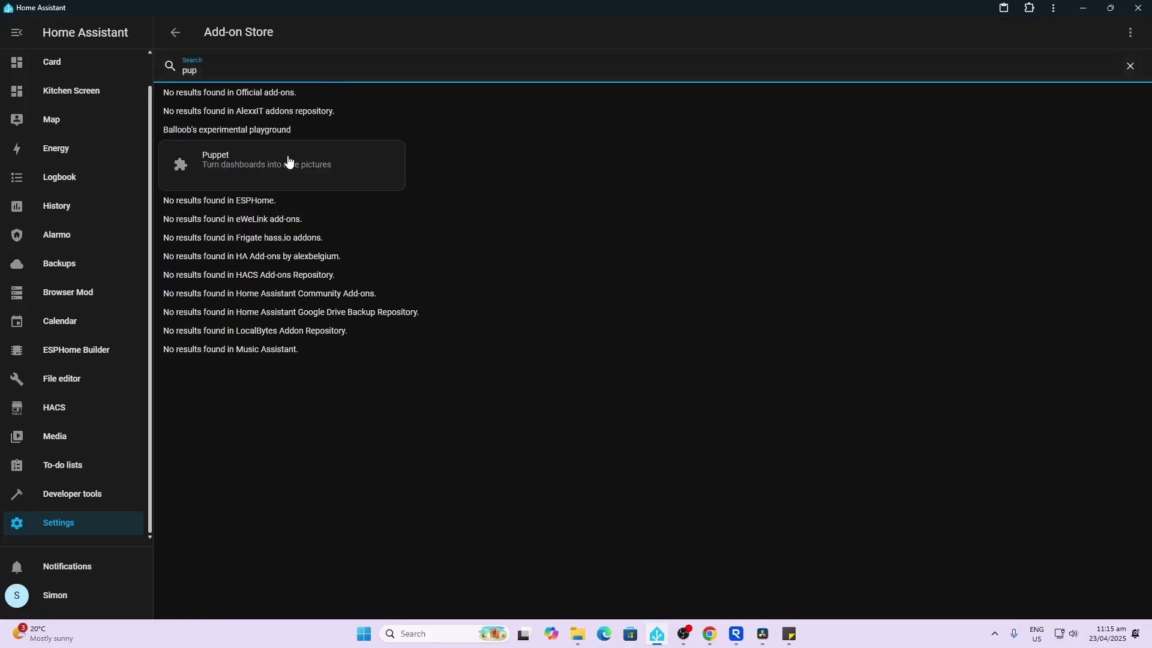
{"action": "left_click", "coordinate": [288, 161]}
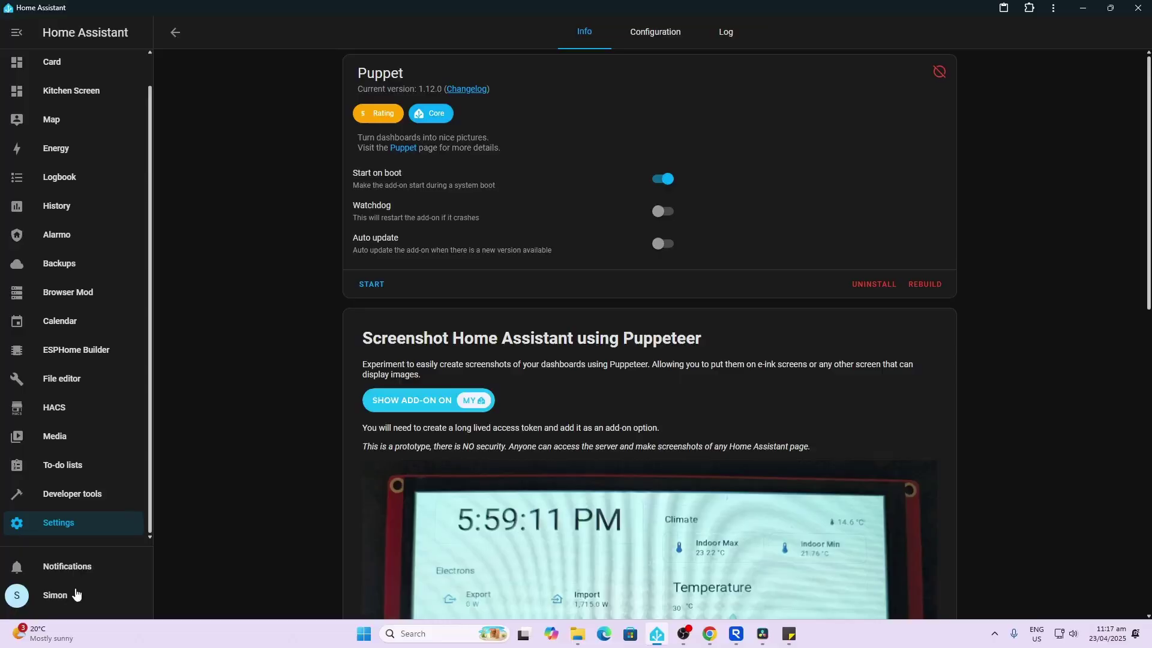
- Create a long-lived access token named 'Pupet' under profile security and copy its value
{"action": "left_click", "coordinate": [57, 606]}
{"action": "scroll", "coordinate": [730, 187], "scroll_direction": "down", "scroll_amount": 8}
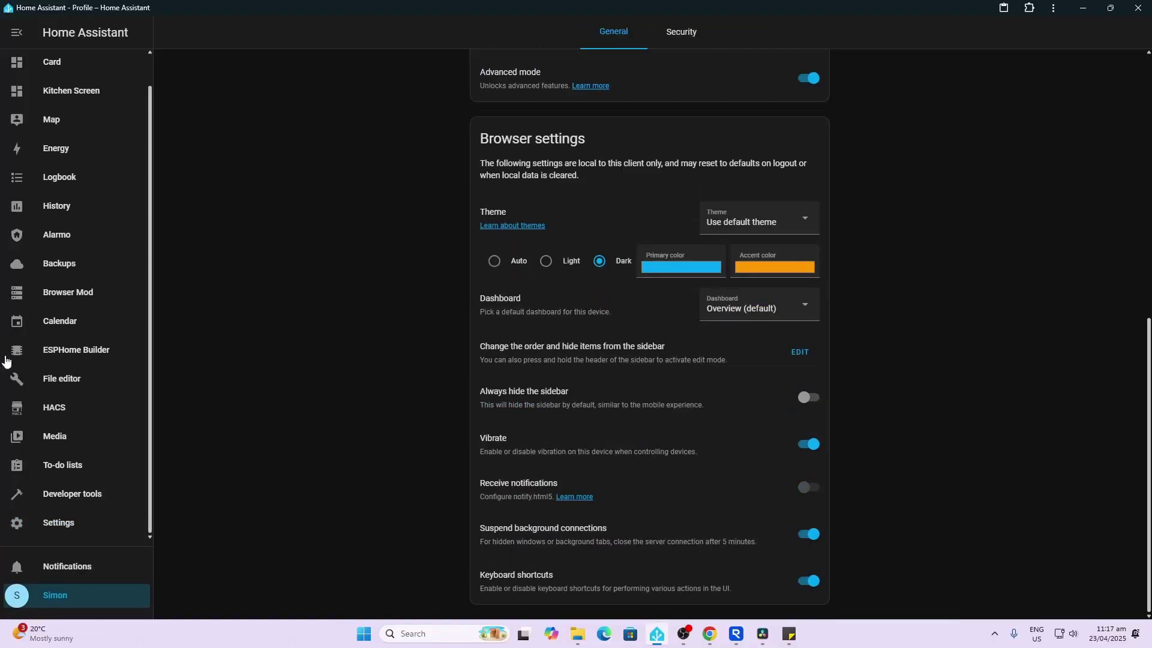
{"action": "left_click", "coordinate": [692, 39]}
{"action": "scroll", "coordinate": [638, 324], "scroll_direction": "down", "scroll_amount": 6}
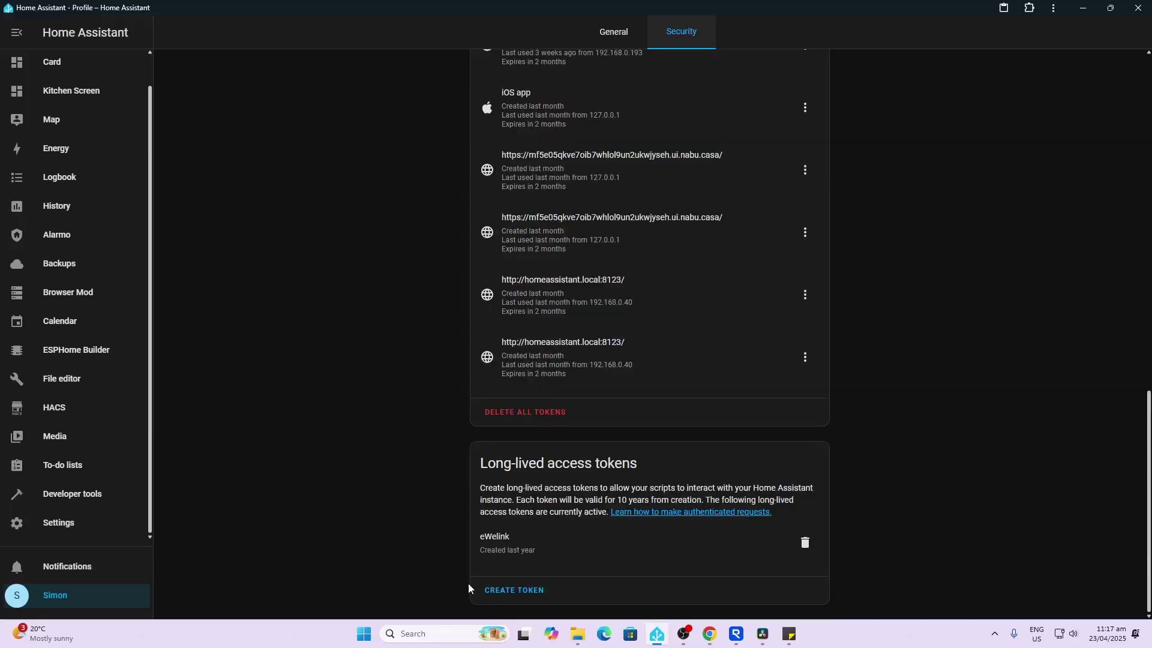
{"action": "left_click", "coordinate": [497, 590]}
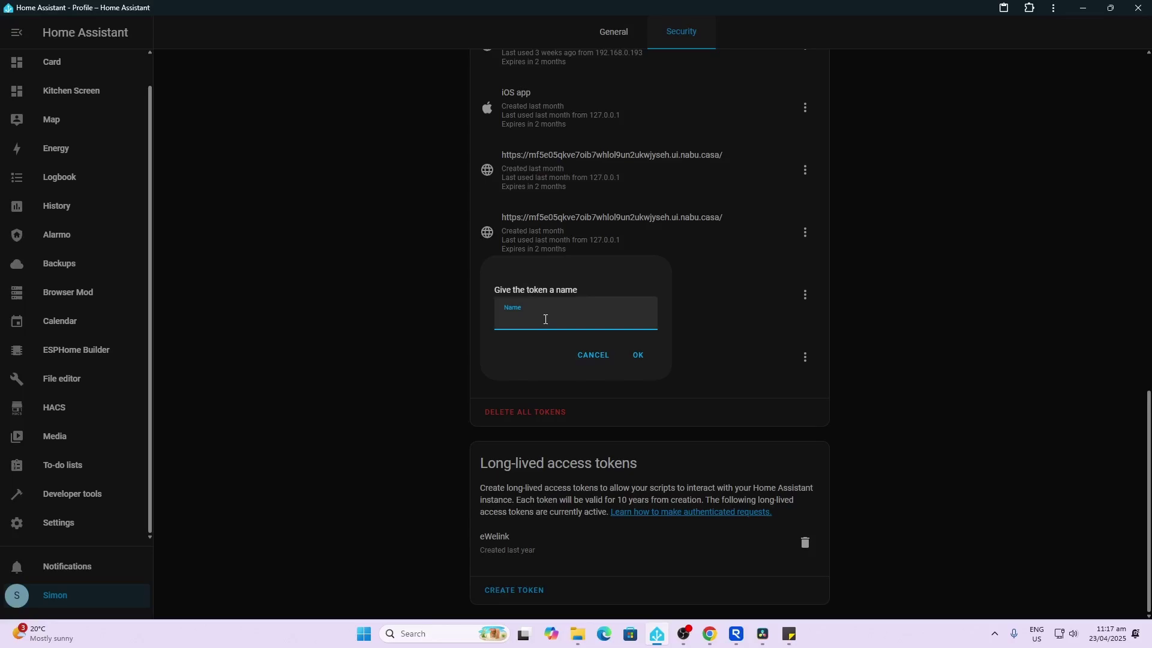
{"action": "type", "text": "Pupet"}
{"action": "left_click", "coordinate": [635, 355]}
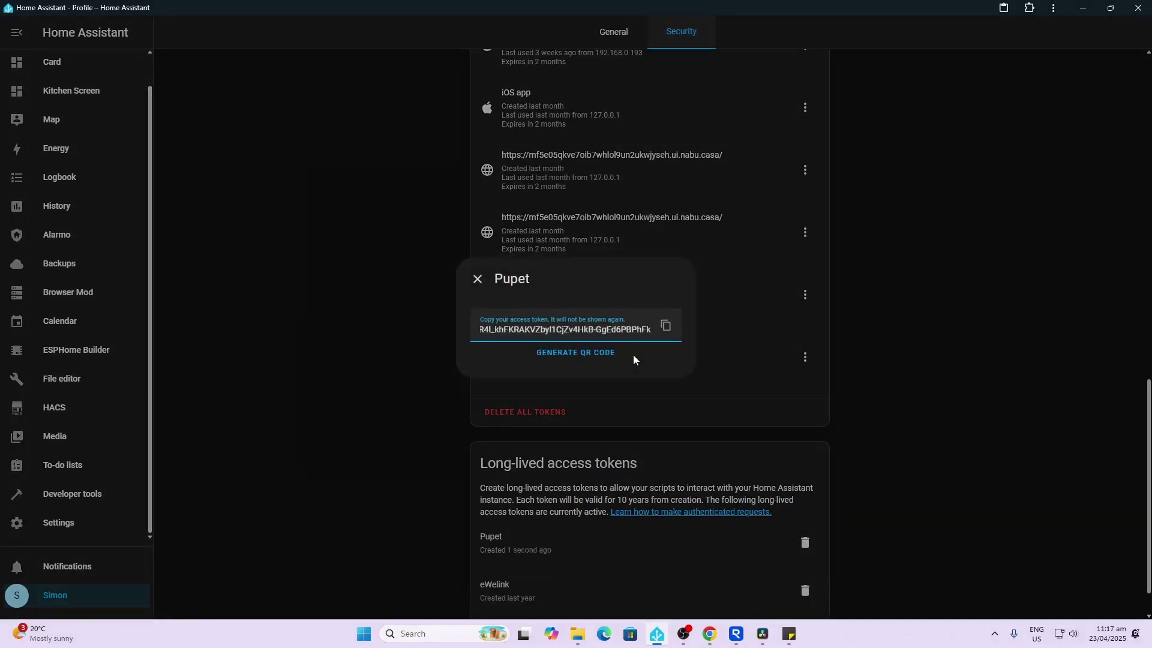
{"action": "left_click", "coordinate": [657, 325]}
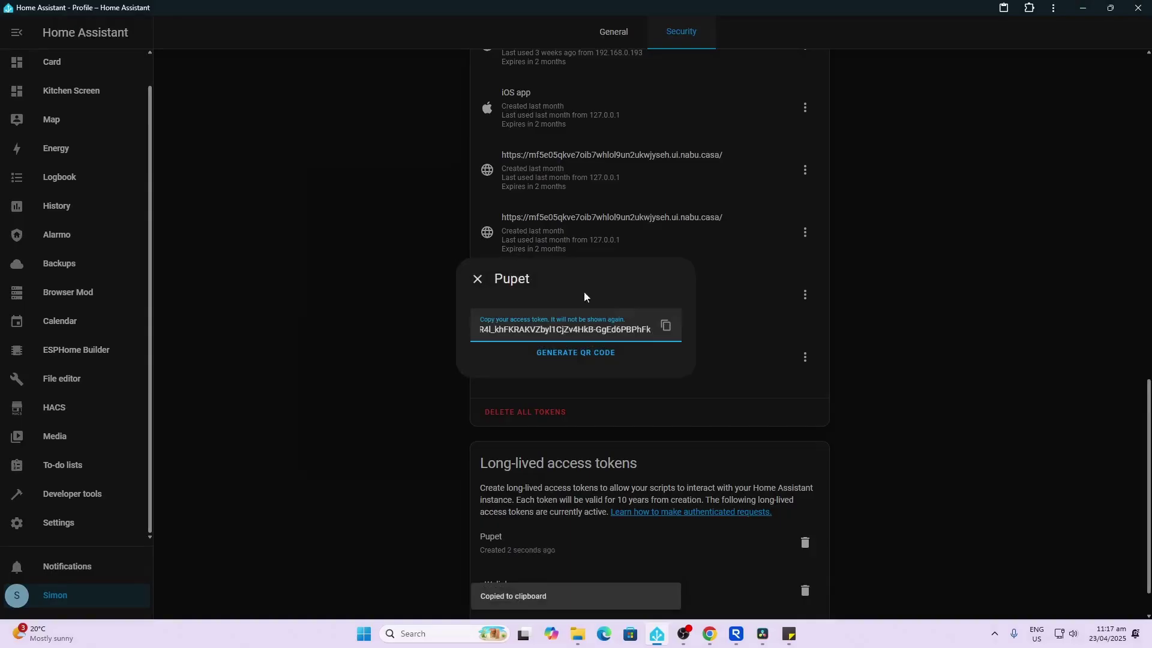
- Paste the access token into the Puppet add-on's access_token option and save it
{"action": "left_click", "coordinate": [66, 524]}
{"action": "left_click", "coordinate": [66, 525]}
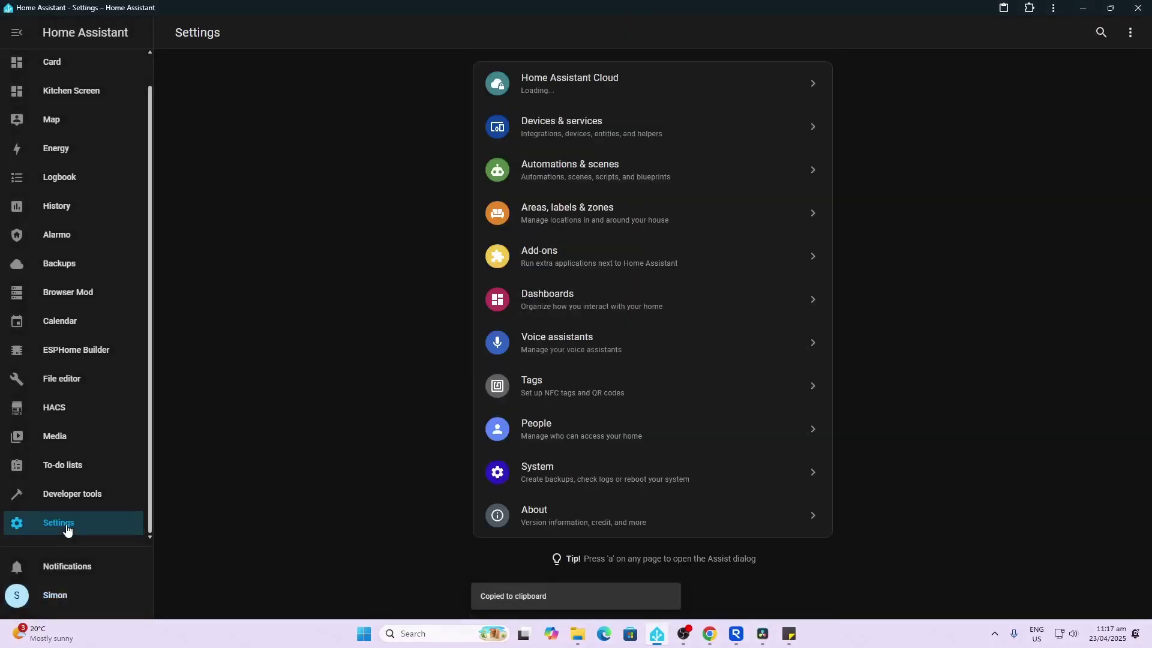
{"action": "left_click", "coordinate": [578, 266]}
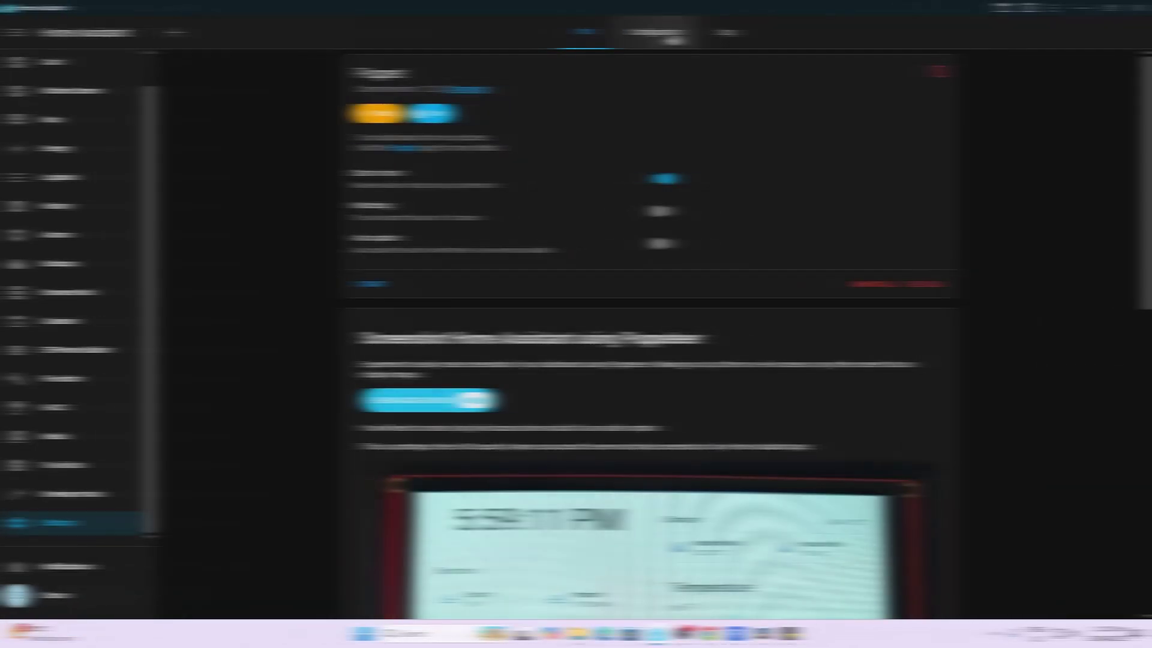
{"action": "left_click", "coordinate": [671, 36]}
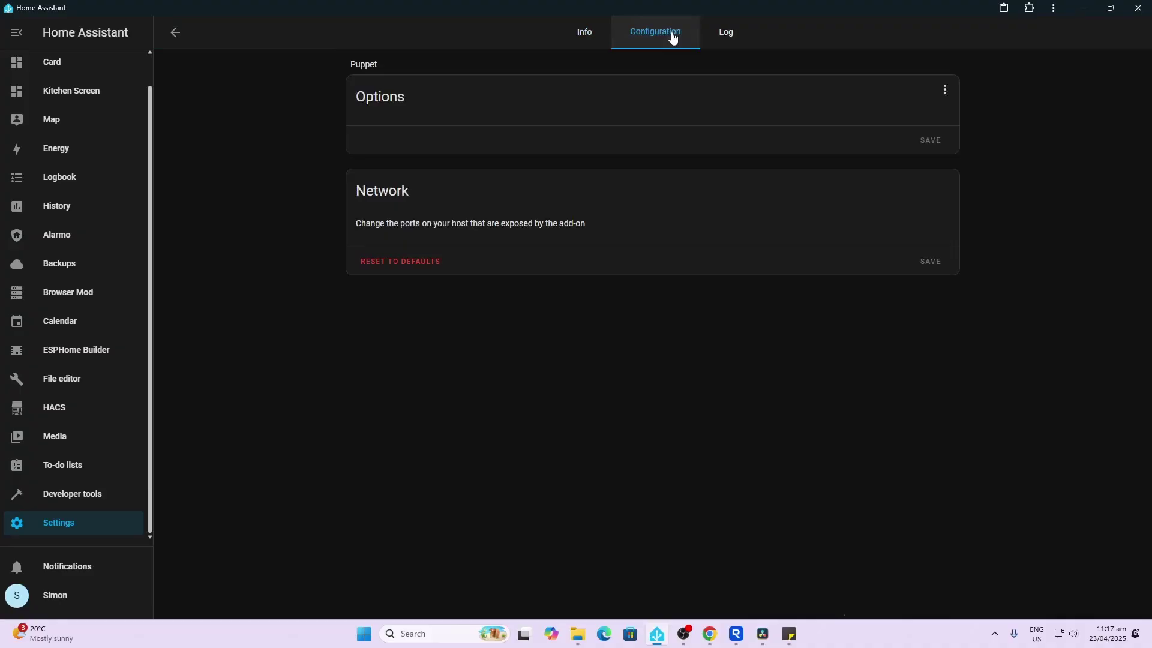
{"action": "left_click", "coordinate": [488, 136]}
{"action": "right_click", "coordinate": [488, 140]}
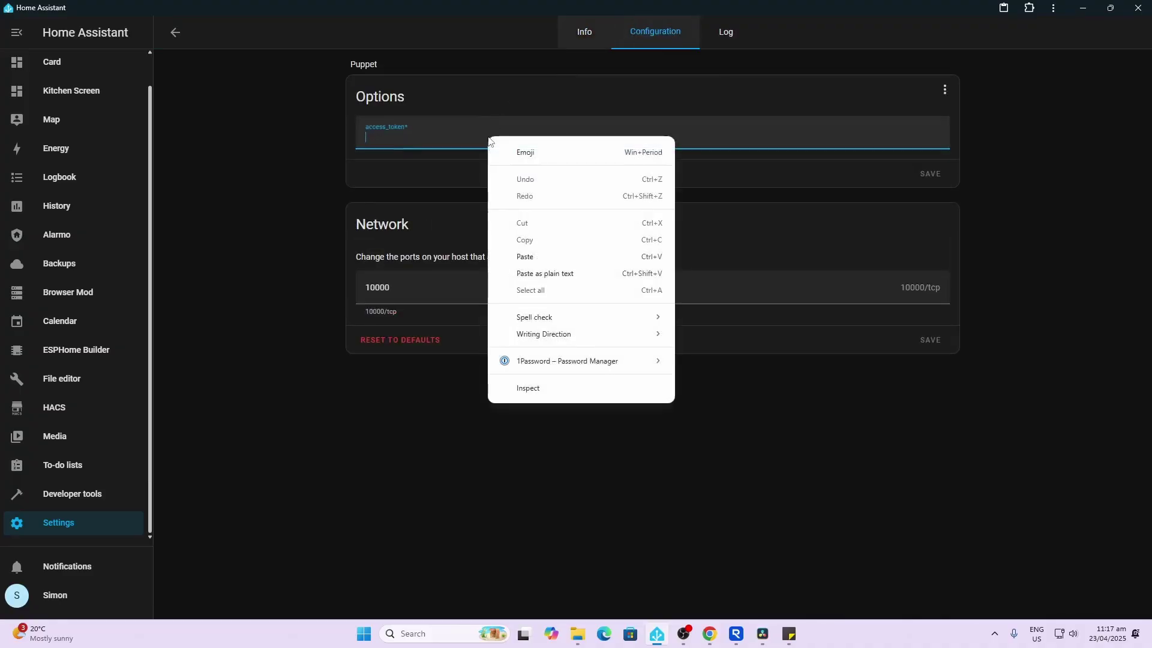
{"action": "left_click", "coordinate": [543, 256]}
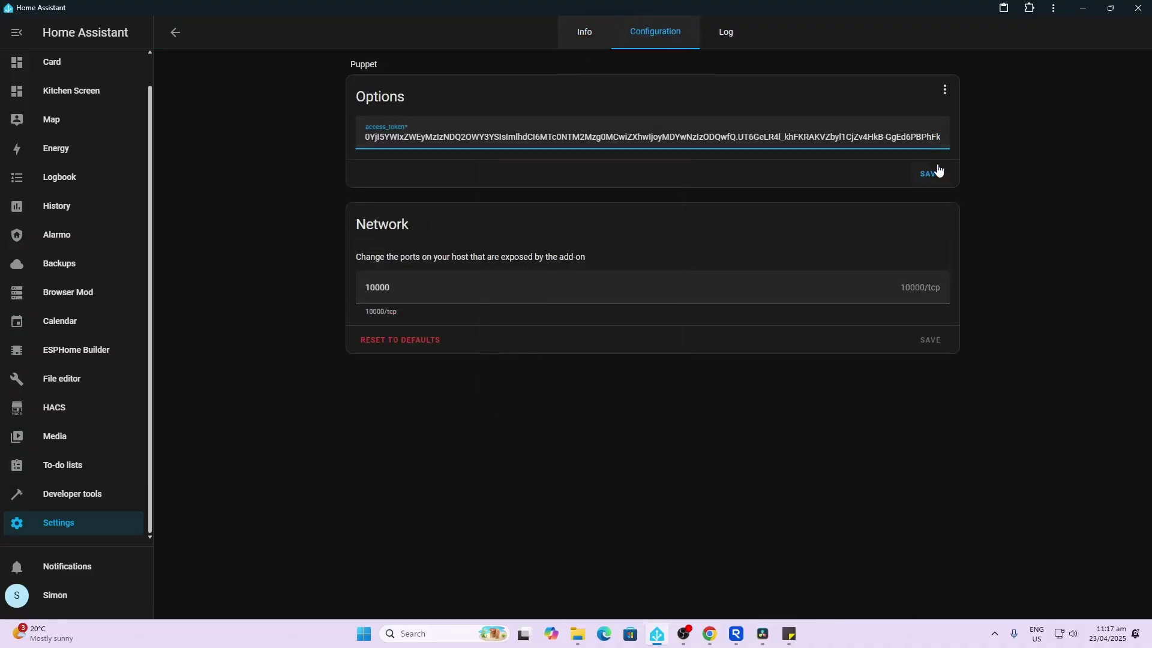
{"action": "left_click", "coordinate": [938, 171]}
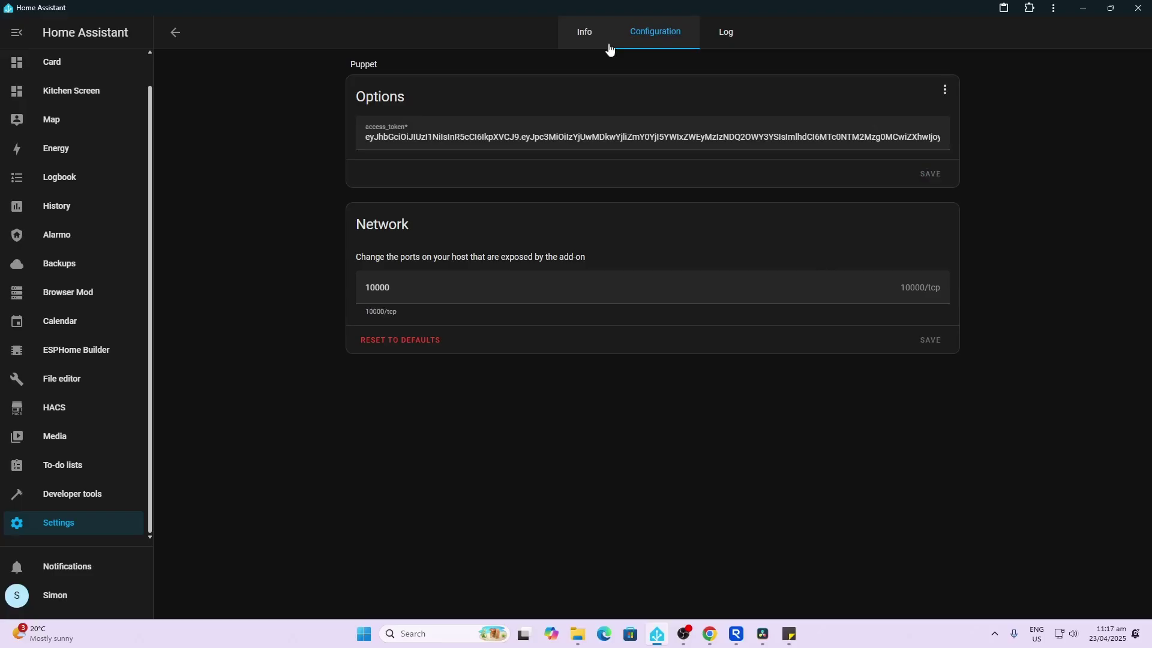
- Copy the 'Visit server at' screenshot URL from the Puppet add-on log
{"action": "left_click", "coordinate": [583, 30]}
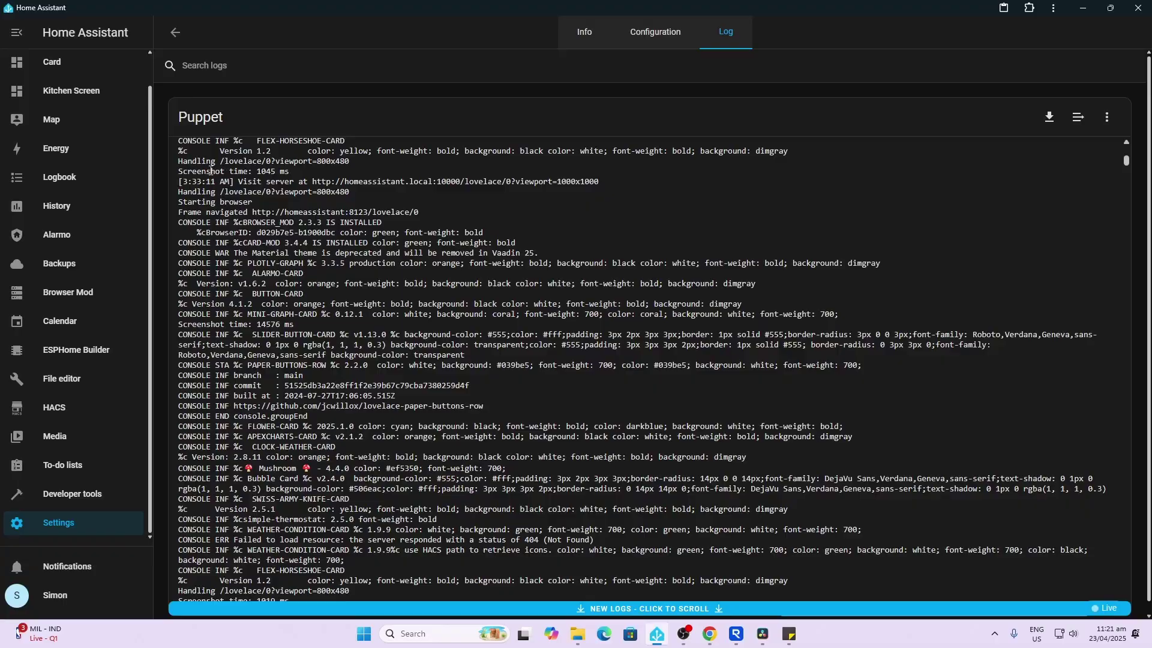
{"action": "left_click_drag", "start_coordinate": [313, 182], "coordinate": [600, 183]}
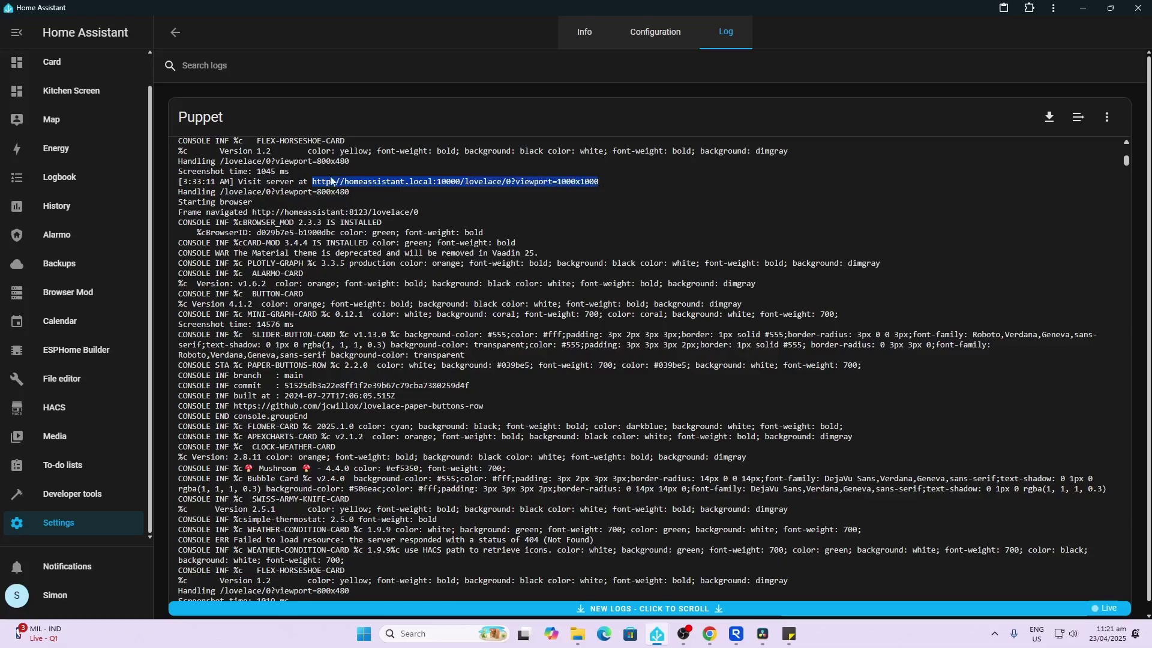
{"action": "right_click", "coordinate": [392, 183]}
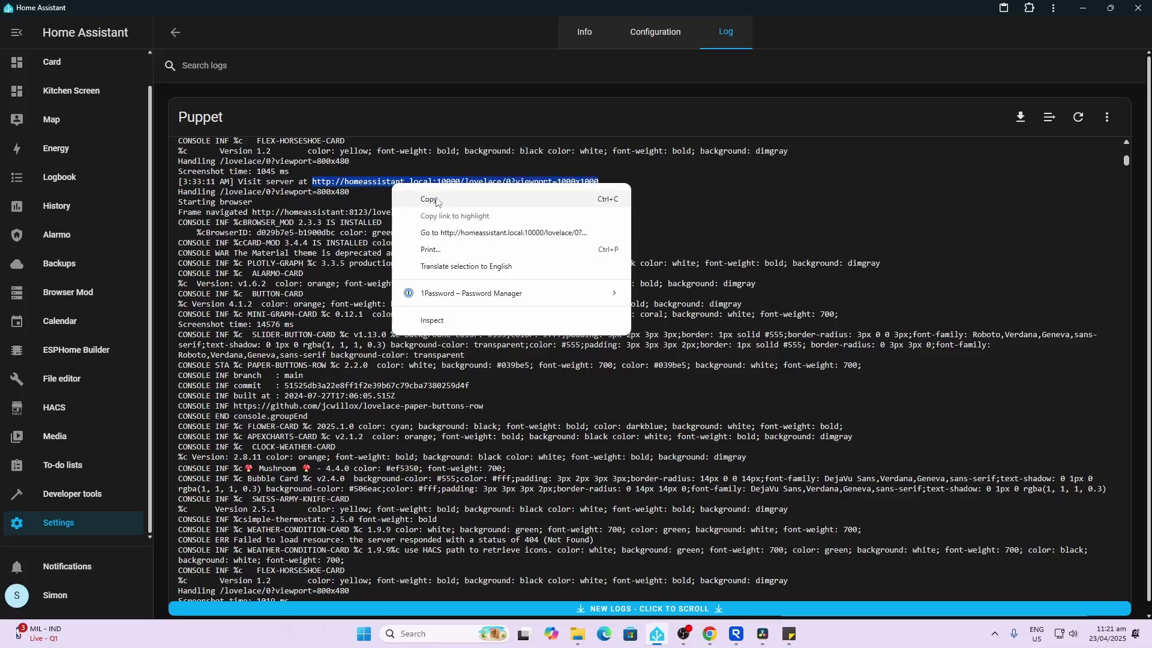
{"action": "left_click", "coordinate": [436, 200]}
- Load the copied Puppet URL in a new Chrome tab, changing 1000x1000 to 800x480
{"action": "left_click", "coordinate": [710, 633]}
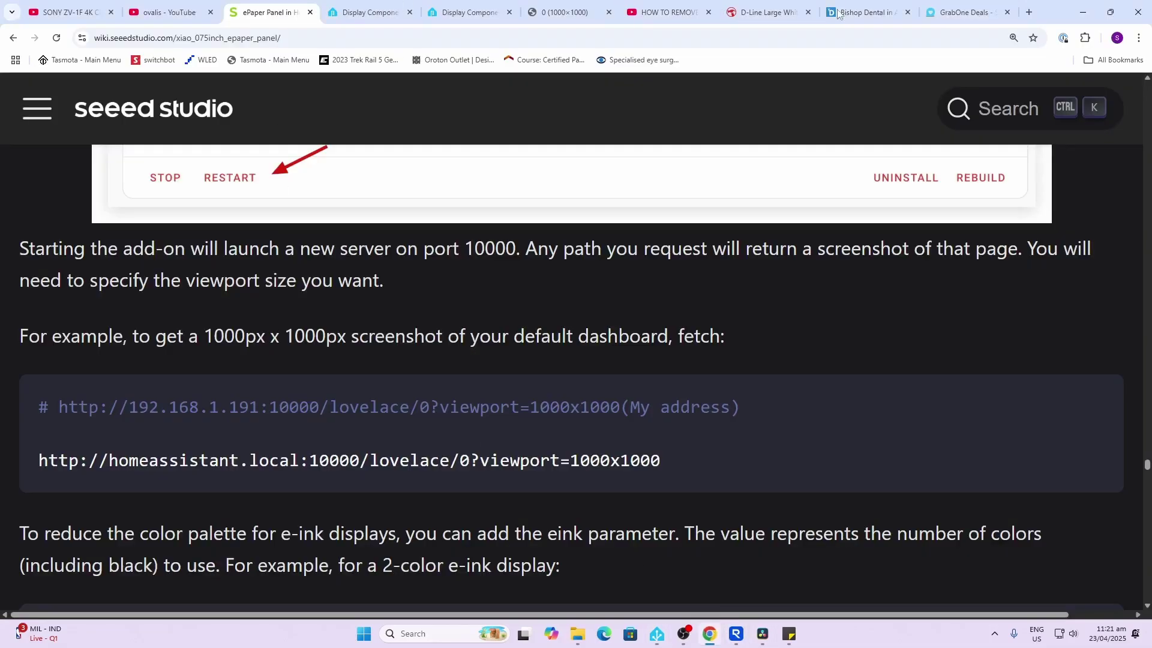
{"action": "left_click", "coordinate": [1028, 12]}
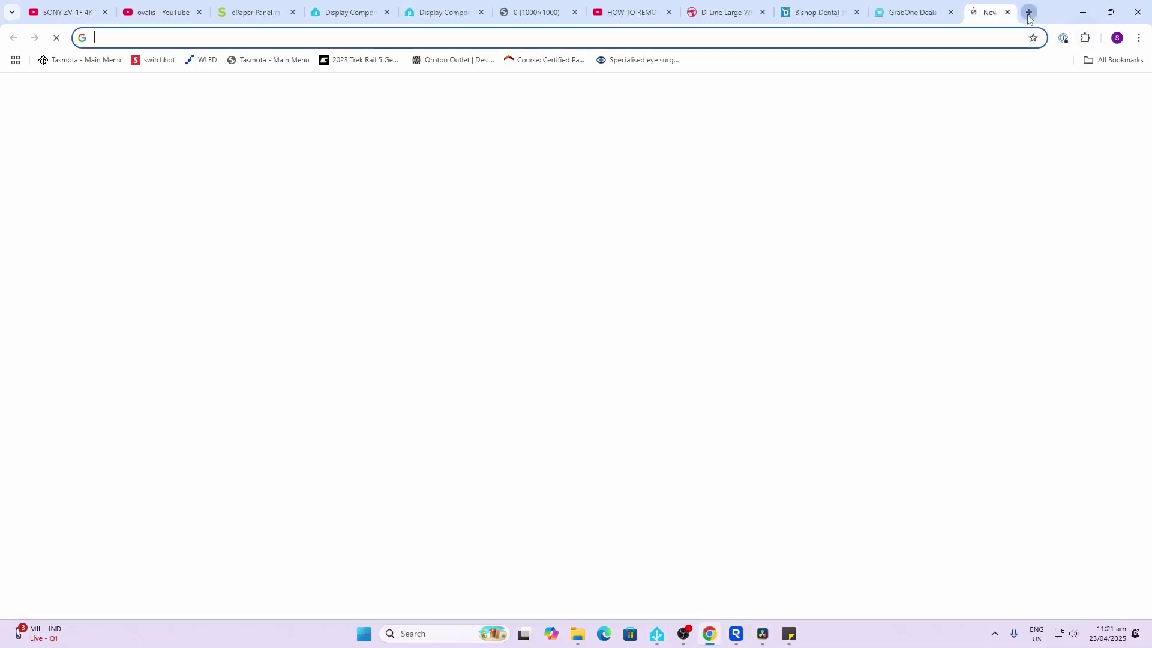
{"action": "right_click", "coordinate": [638, 40]}
{"action": "left_click", "coordinate": [672, 142]}
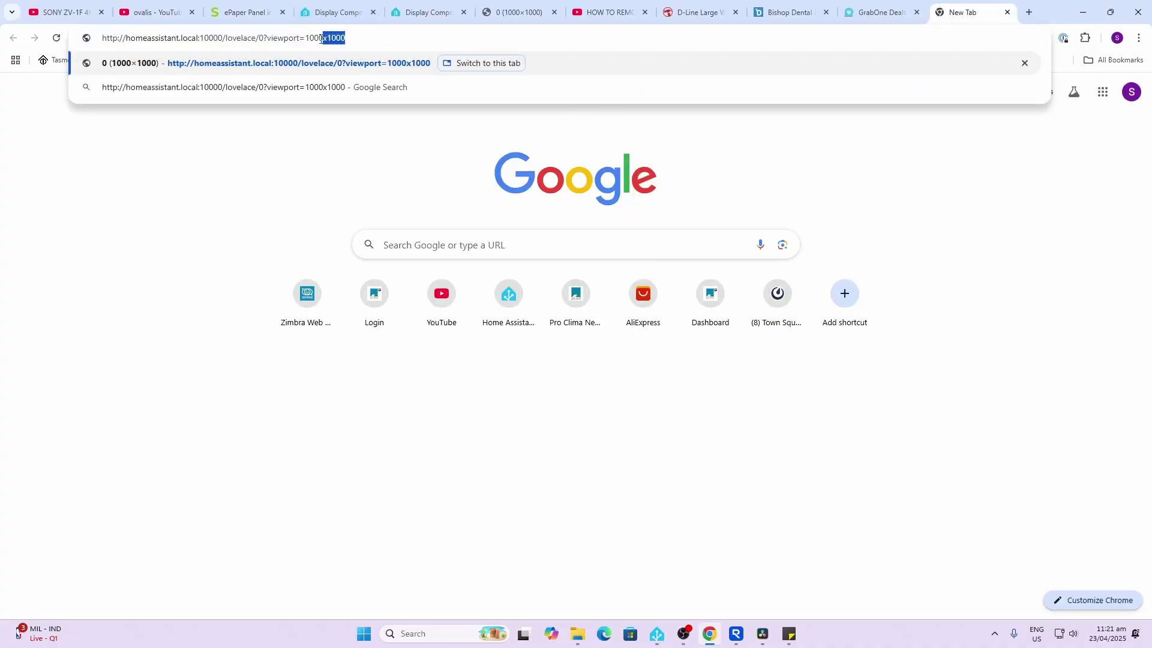
{"action": "left_click_drag", "start_coordinate": [322, 38], "coordinate": [307, 39]}
{"action": "type", "text": "800"}
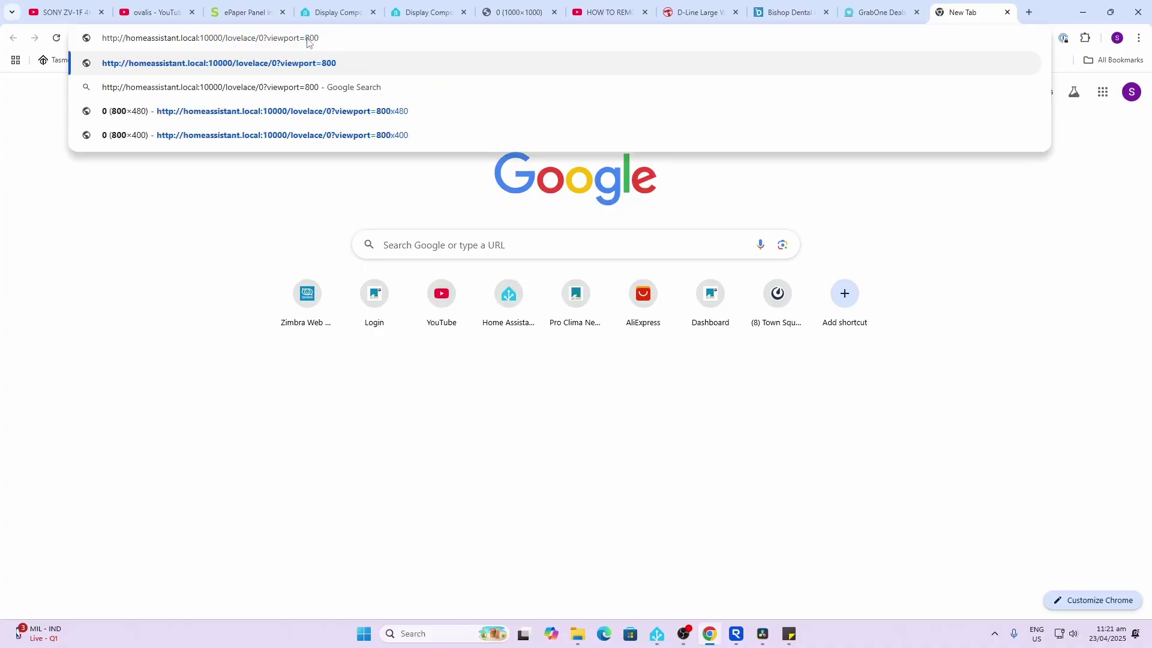
{"action": "type", "text": "x48"}
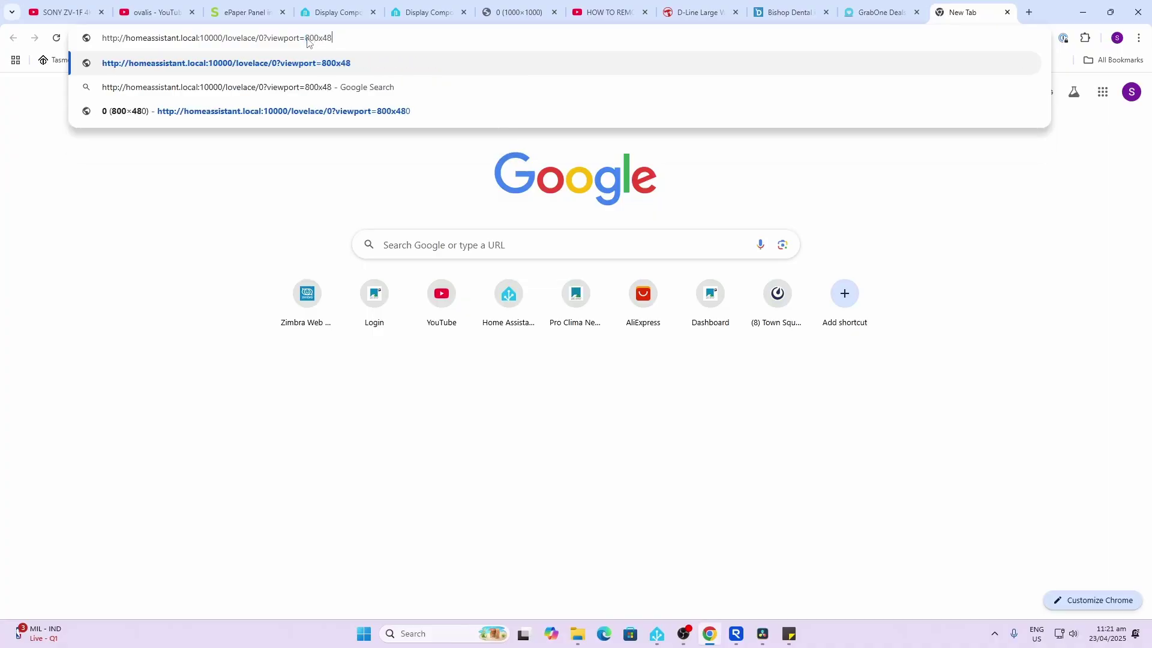
{"action": "type", "text": "0"}
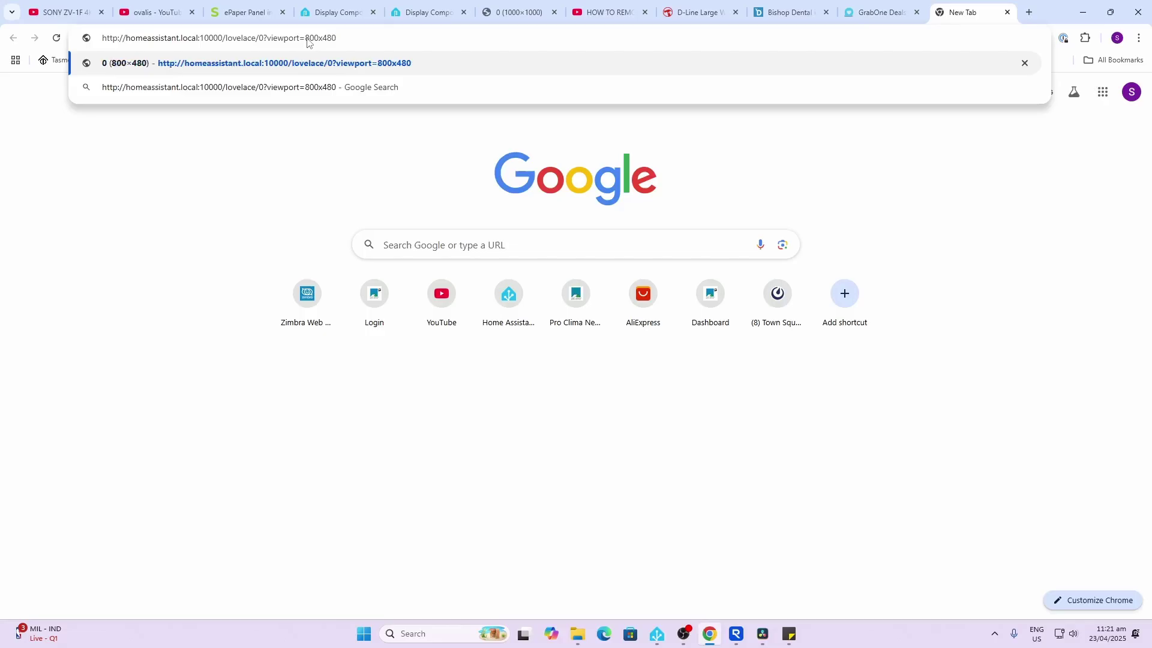
{"action": "key", "text": "Return"}
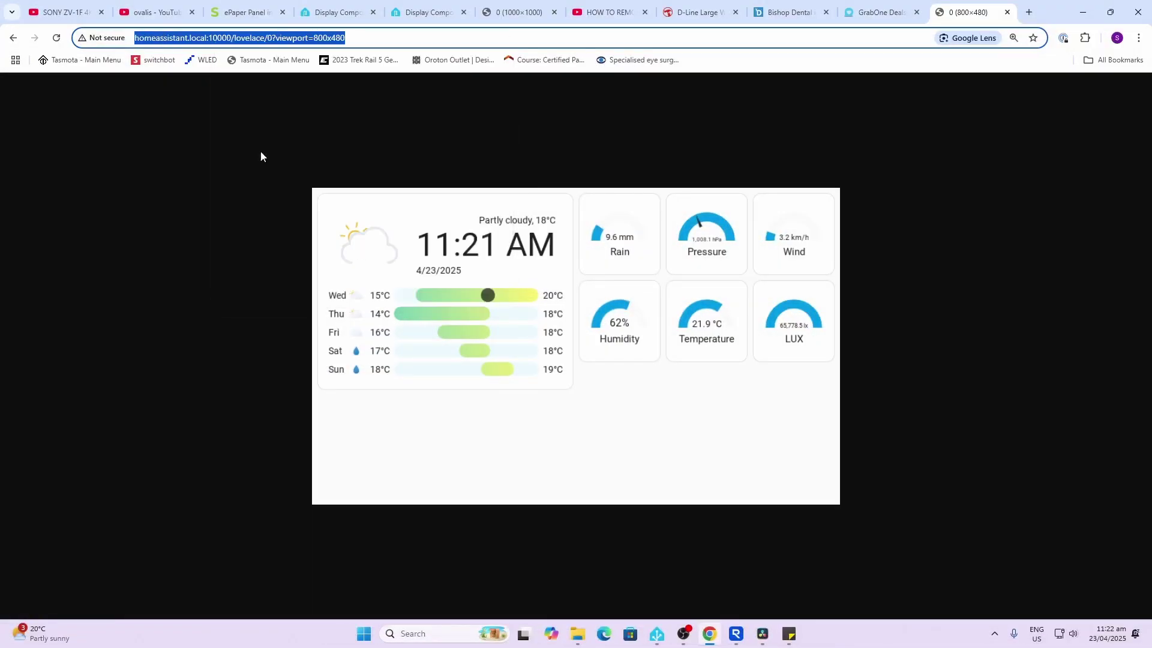
- Replace line 43's online_image URL with the homeassistant.local 800x480 screenshot URL and save ha-demo.yaml
{"action": "left_click", "coordinate": [656, 634]}
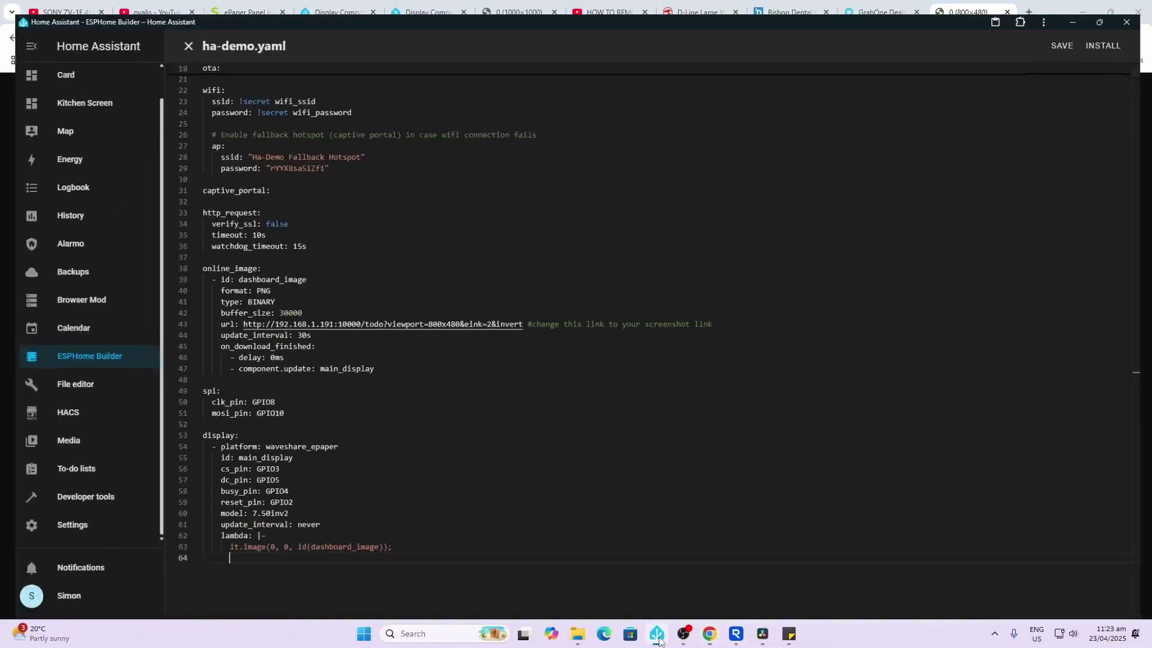
{"action": "left_click_drag", "start_coordinate": [234, 316], "coordinate": [521, 317]}
{"action": "right_click", "coordinate": [496, 321]}
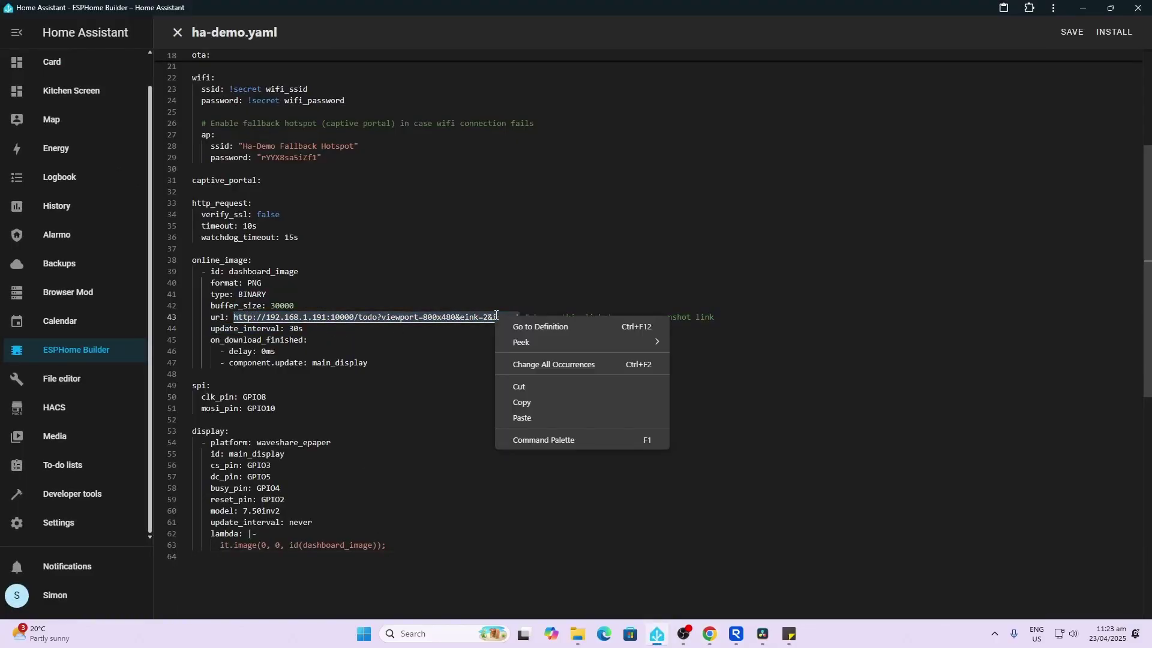
{"action": "left_click", "coordinate": [522, 418]}
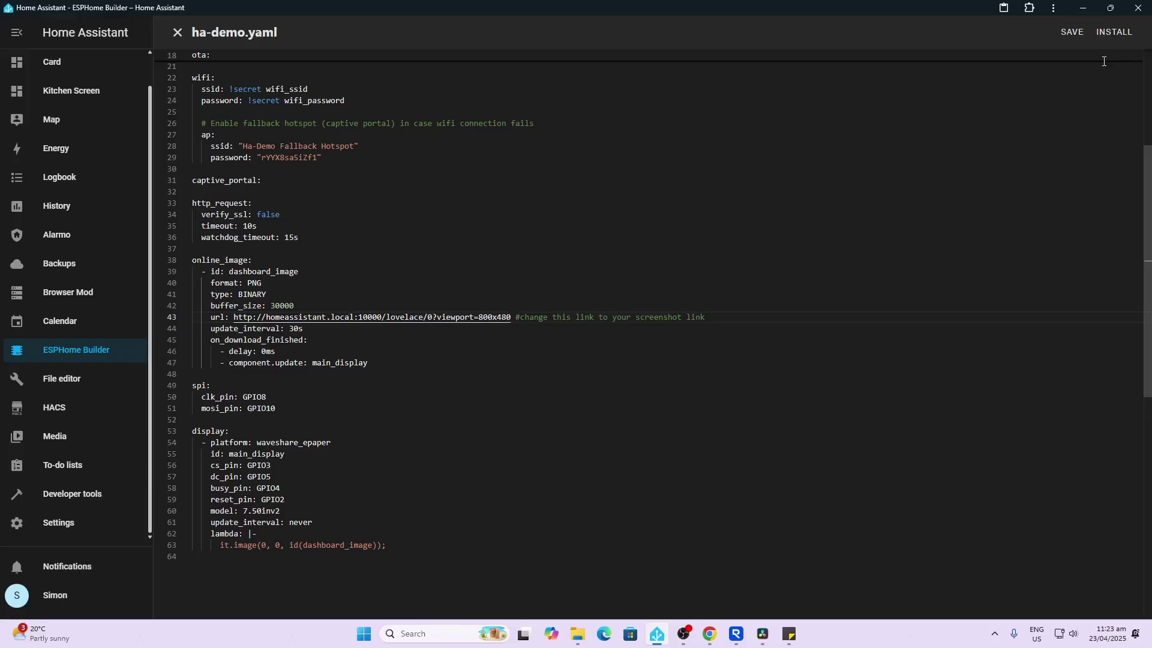
{"action": "left_click", "coordinate": [1067, 36]}
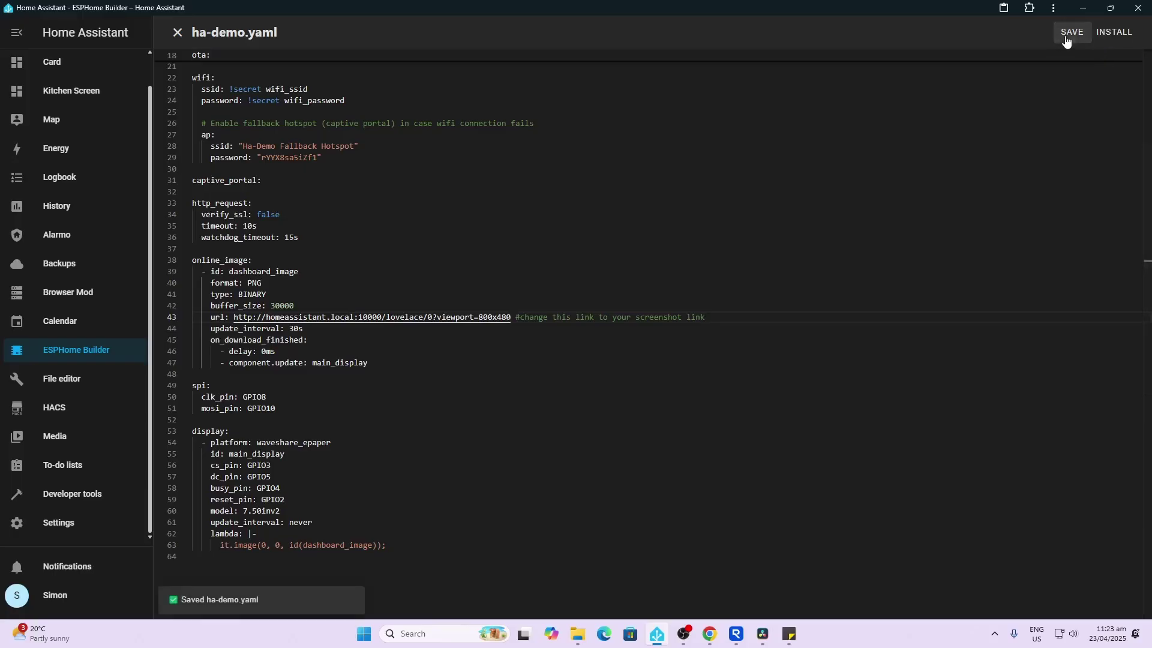